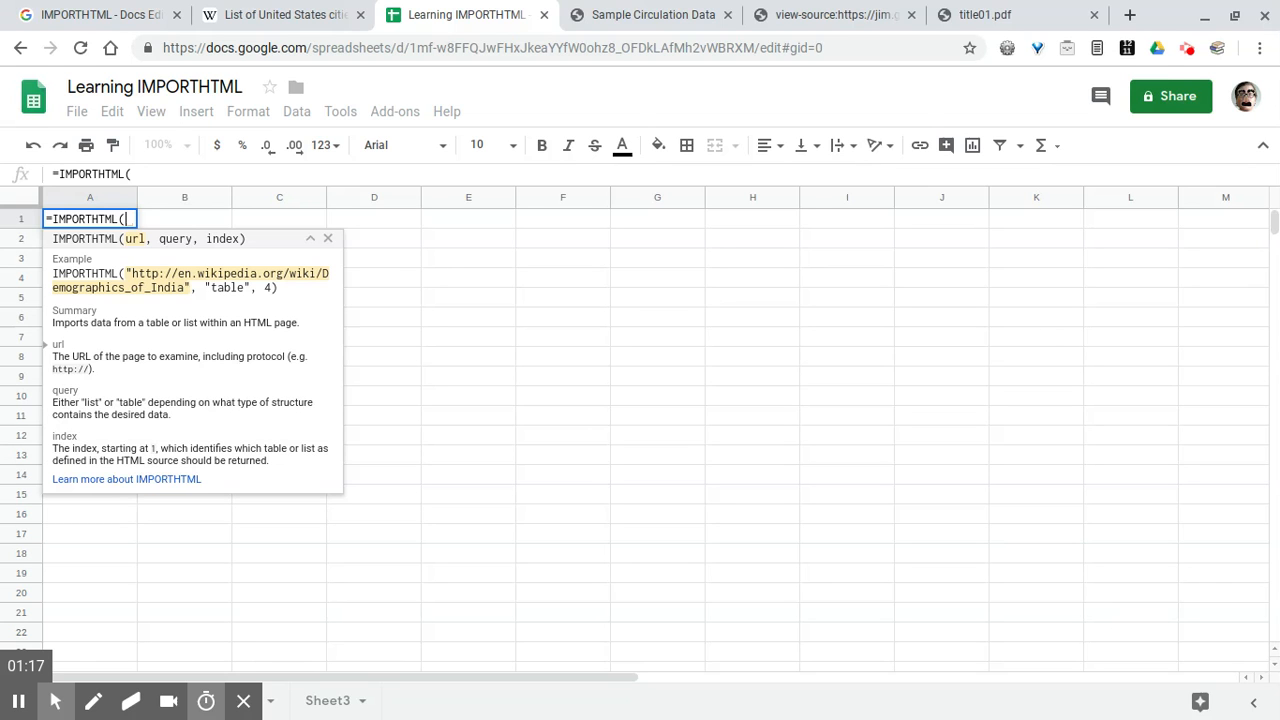
text(")
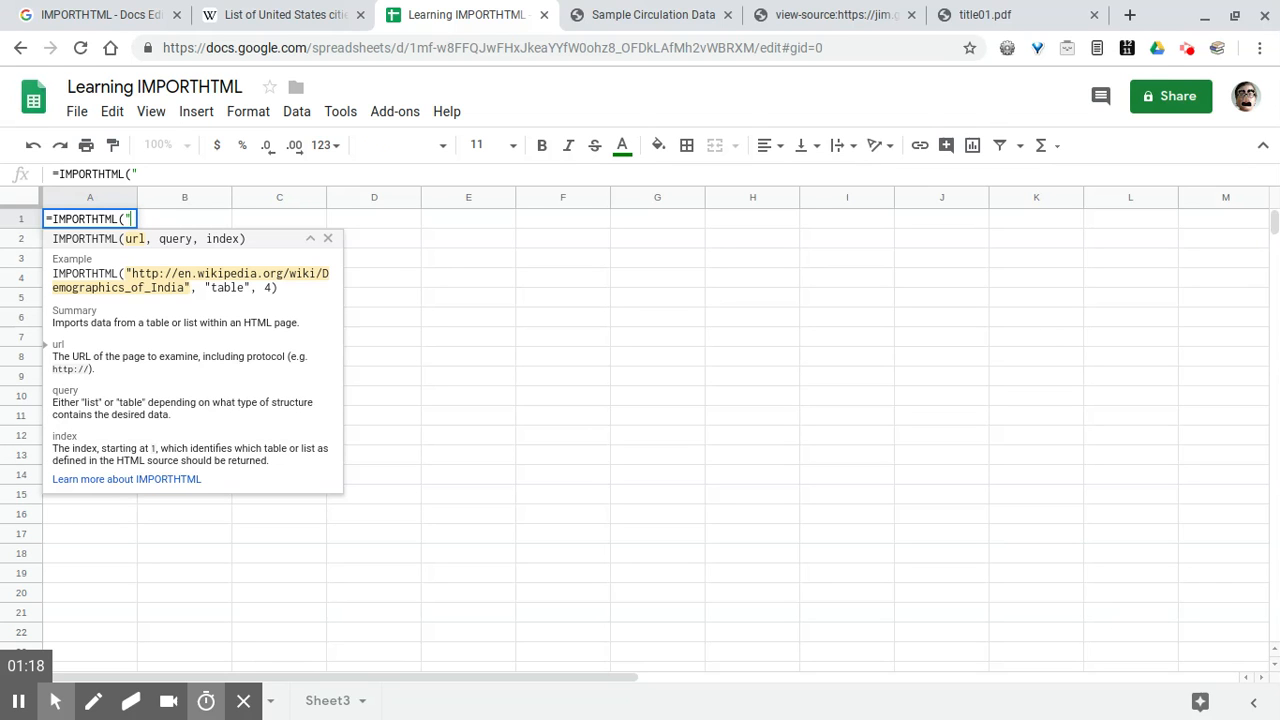
click(640, 14)
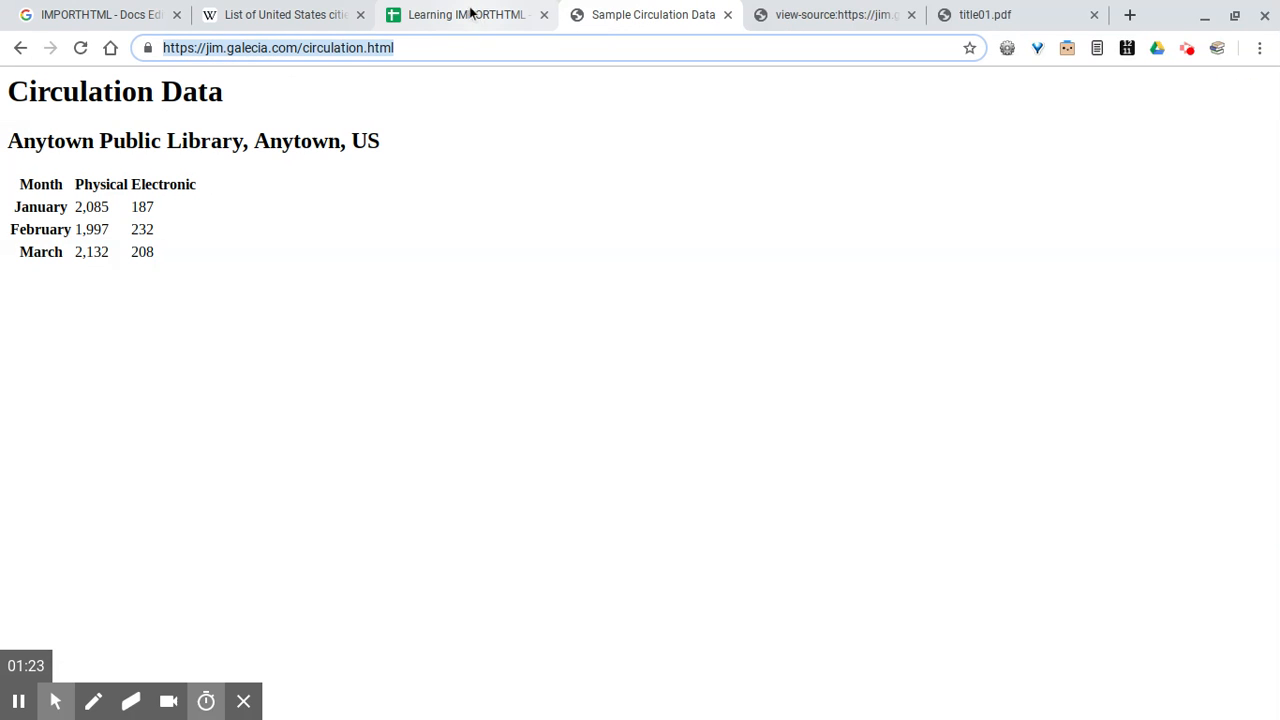
click(437, 14)
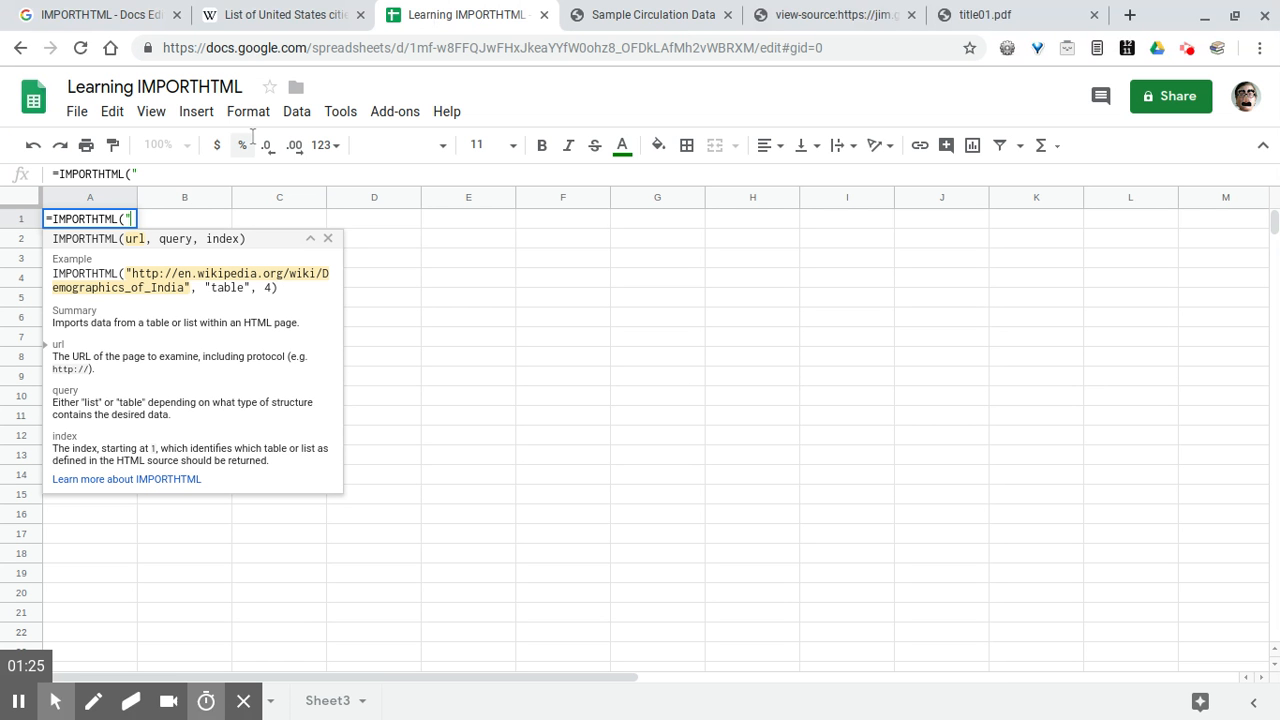
text(https://jim.galecia.com/circulation.html)
text(")
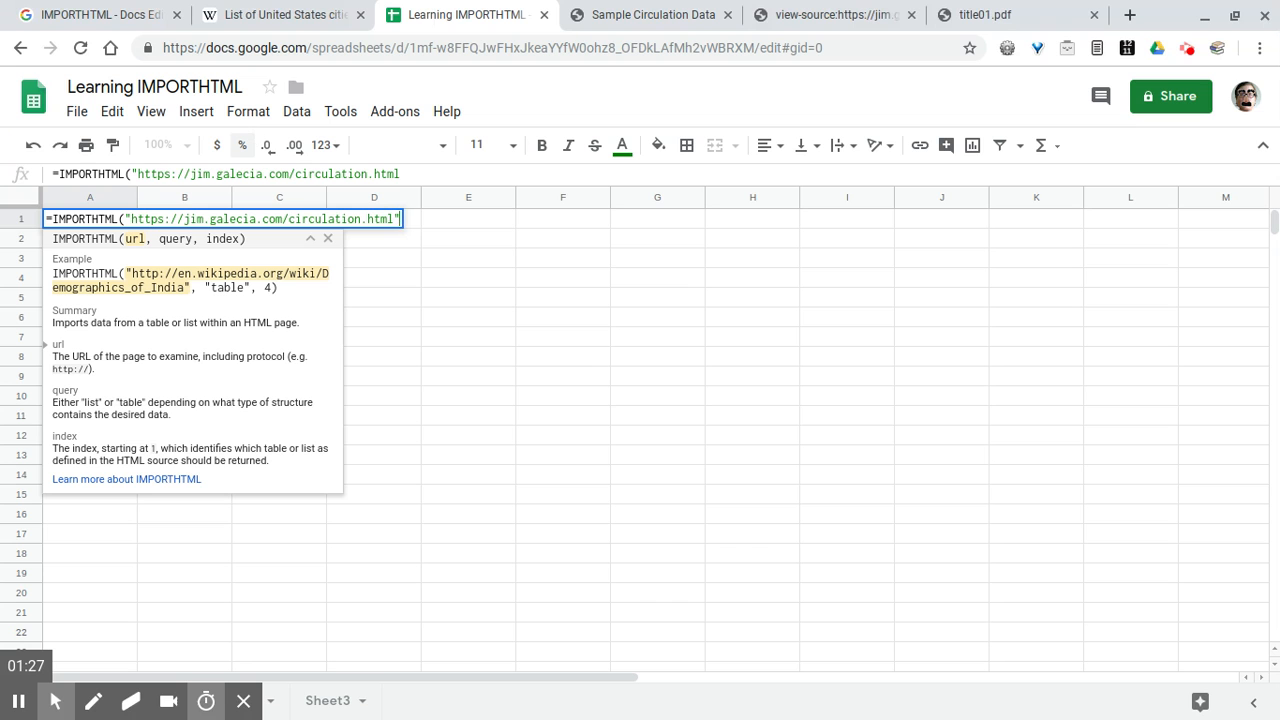
Complete the IMPORTHTML formula in A1 with "table" as the query and 1 as the index, and commit it.
text(,")
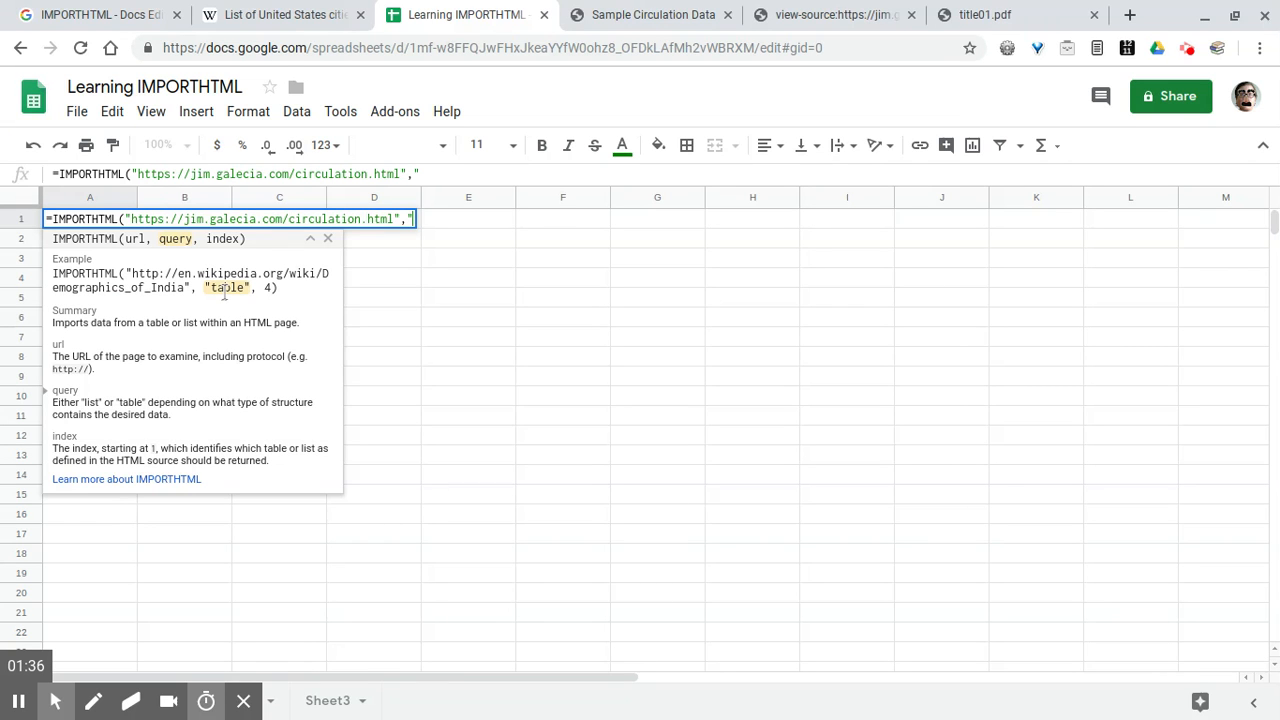
text(tabl)
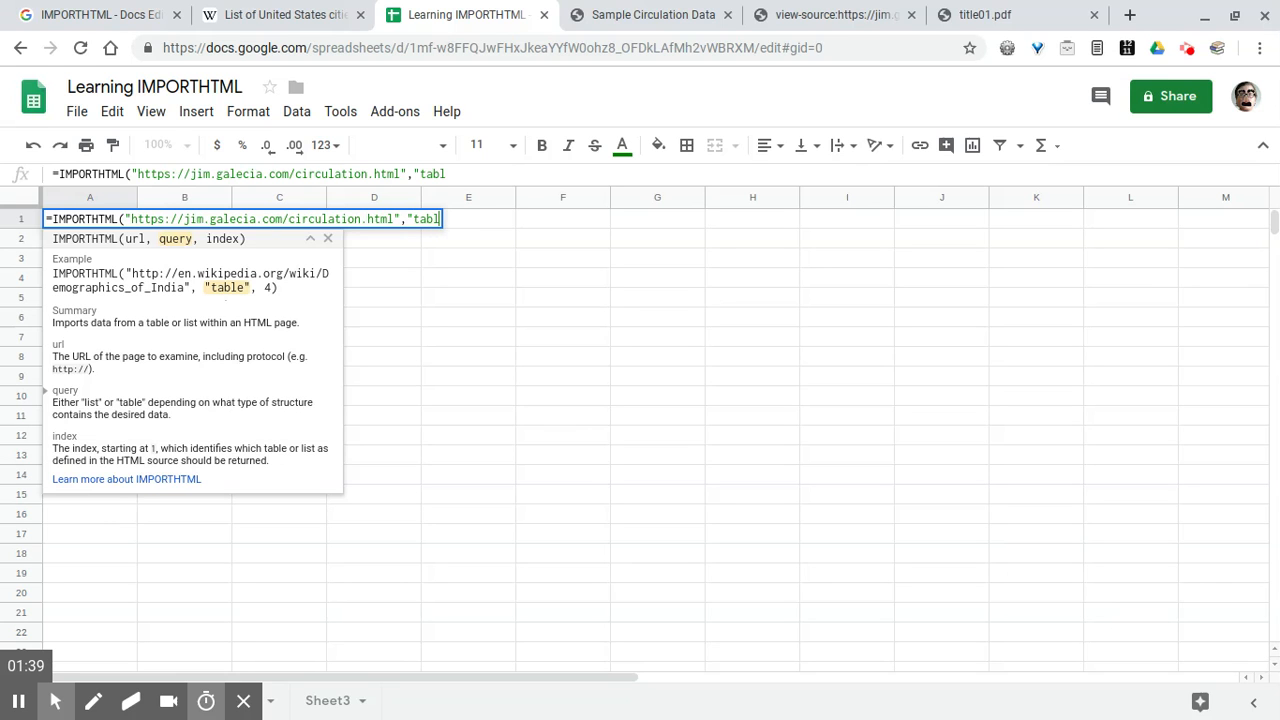
text(e",)
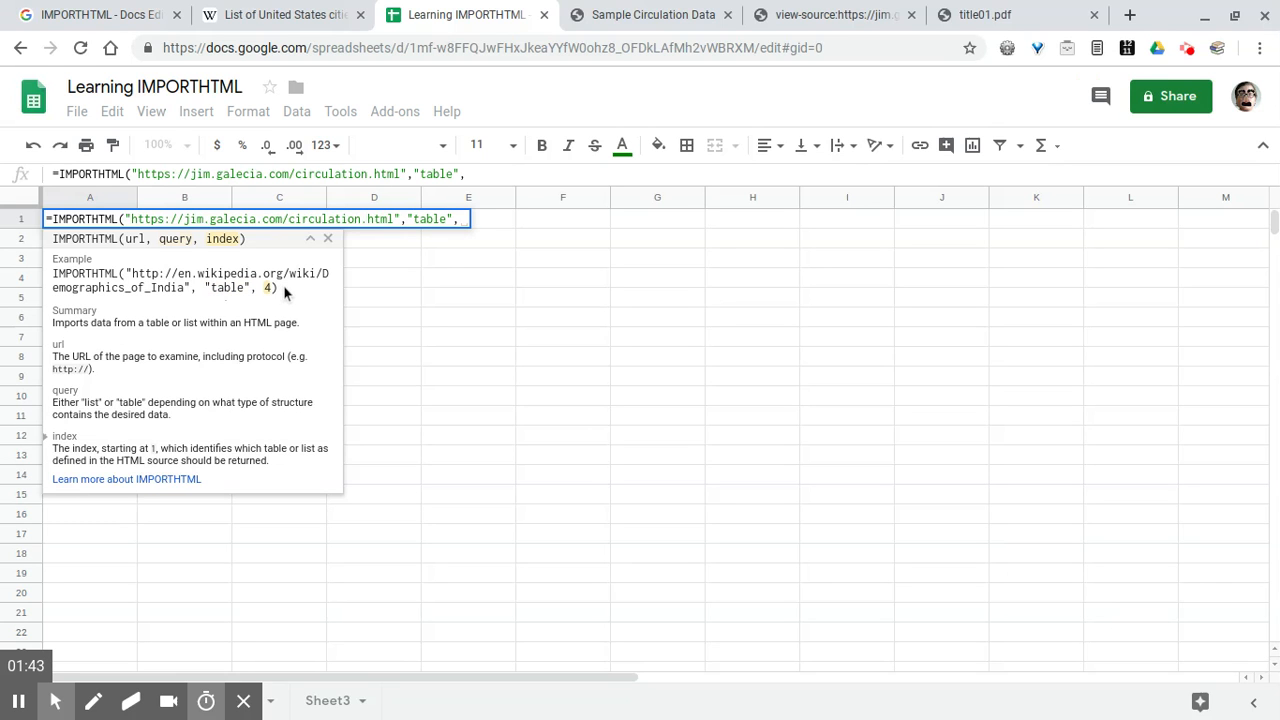
click(610, 15)
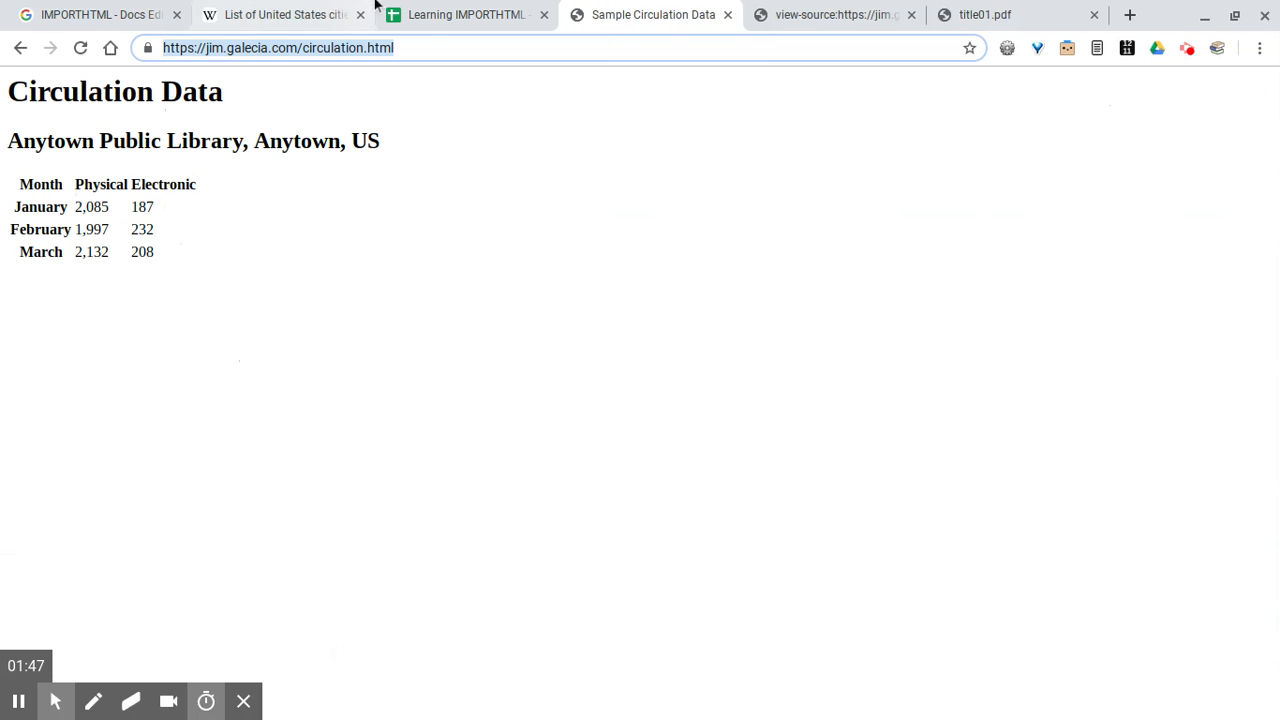
click(437, 14)
text(1)
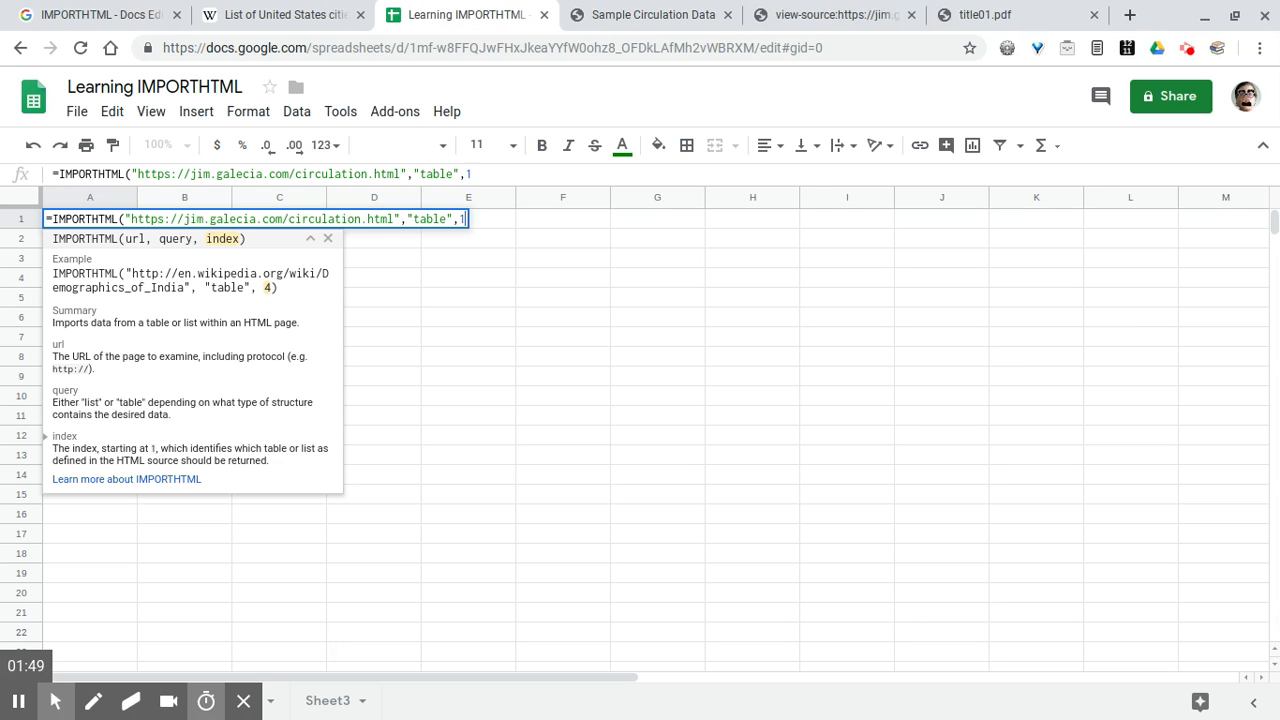
text())
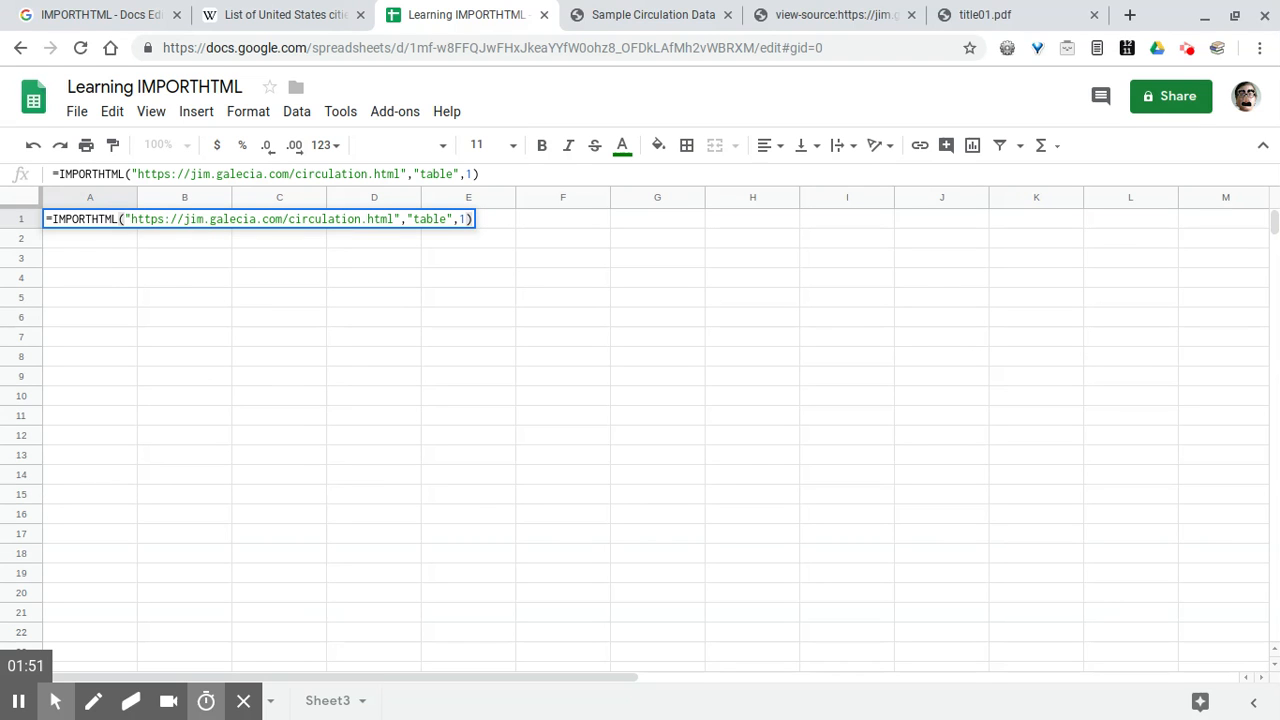
key(Return)
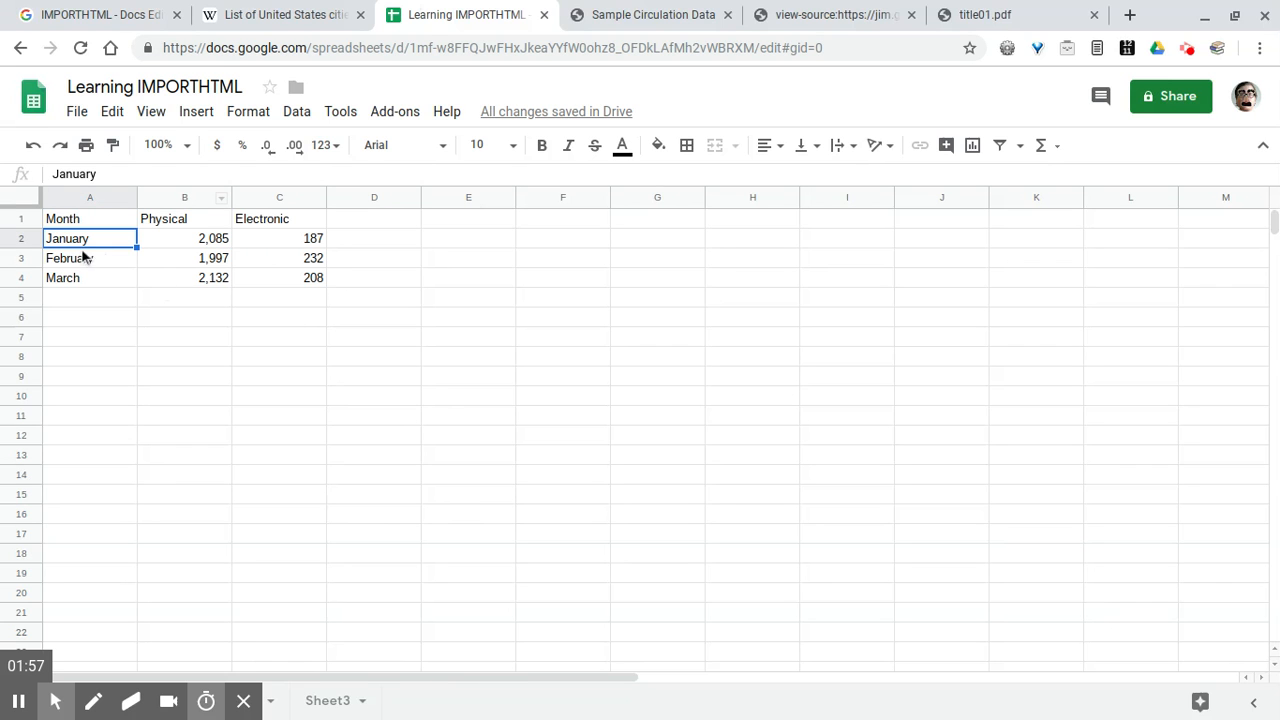
Try to overwrite the imported January Physical value in B2 with 2090, and clear the typed entry from the cell.
click(196, 241)
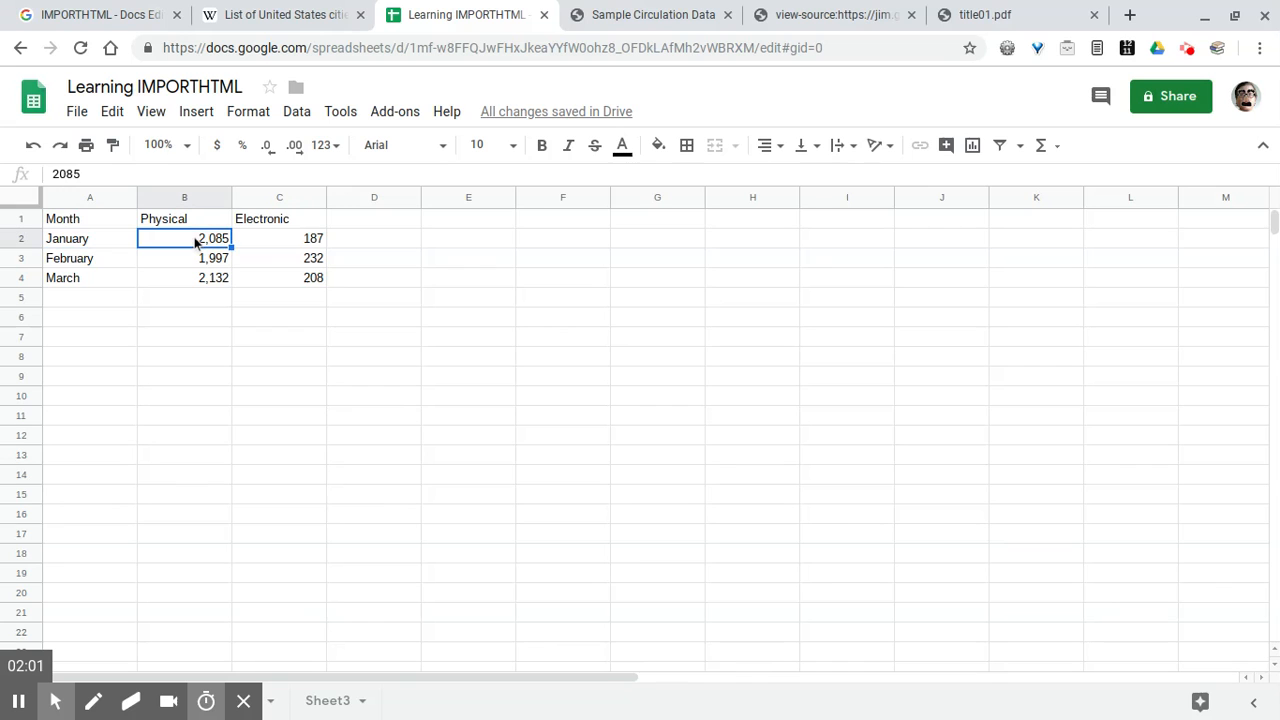
text(2090)
key(Return)
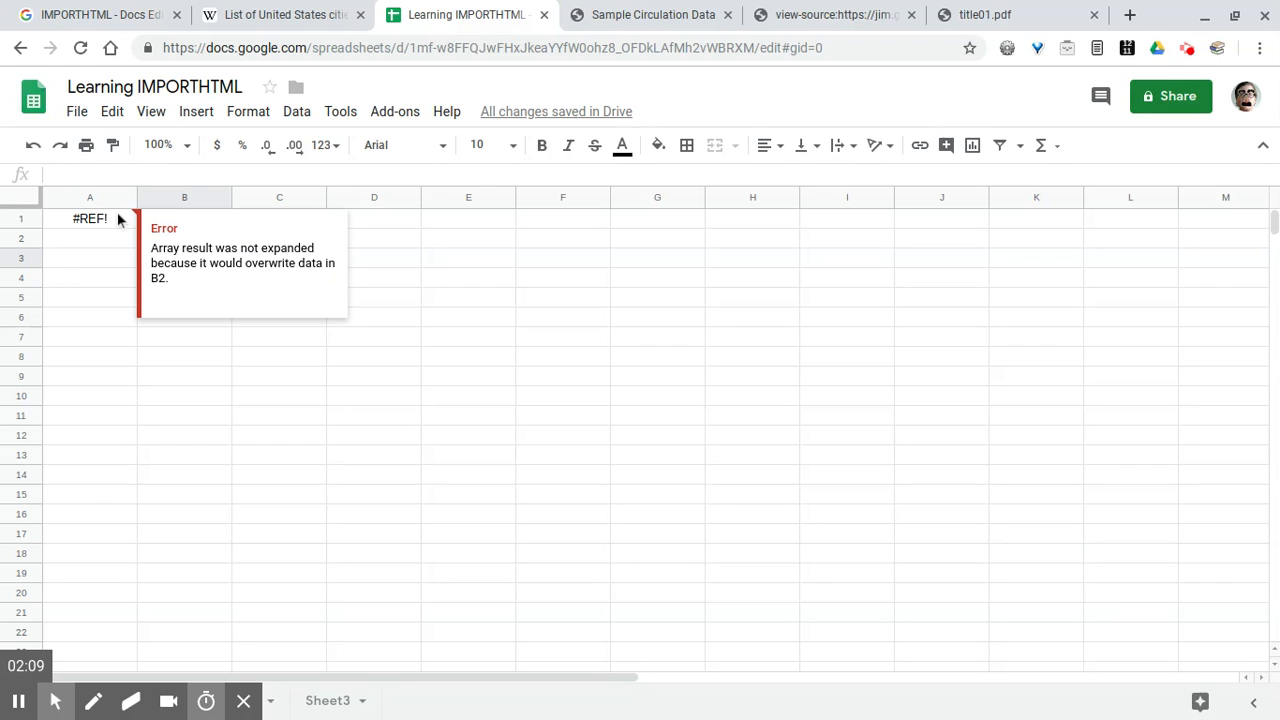
key(Up)
key(Delete)
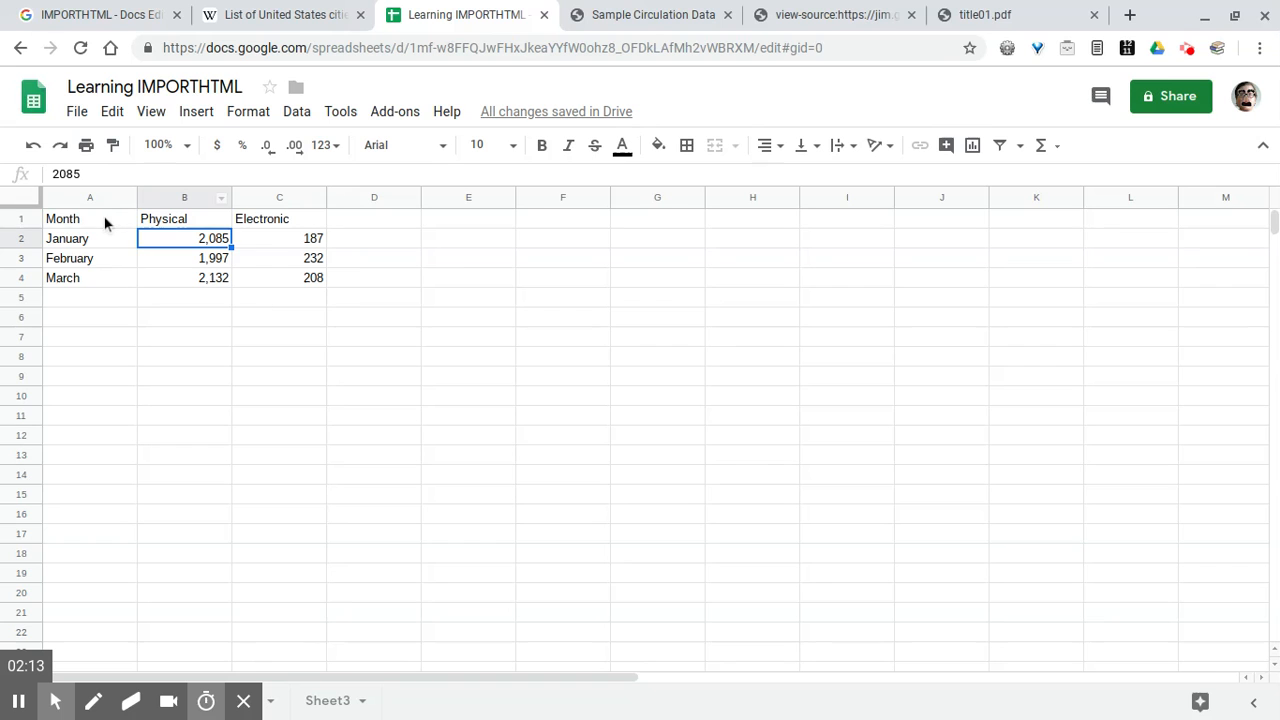
Copy the imported table in A1:C4 and paste it as values only starting at A10.
click(106, 218)
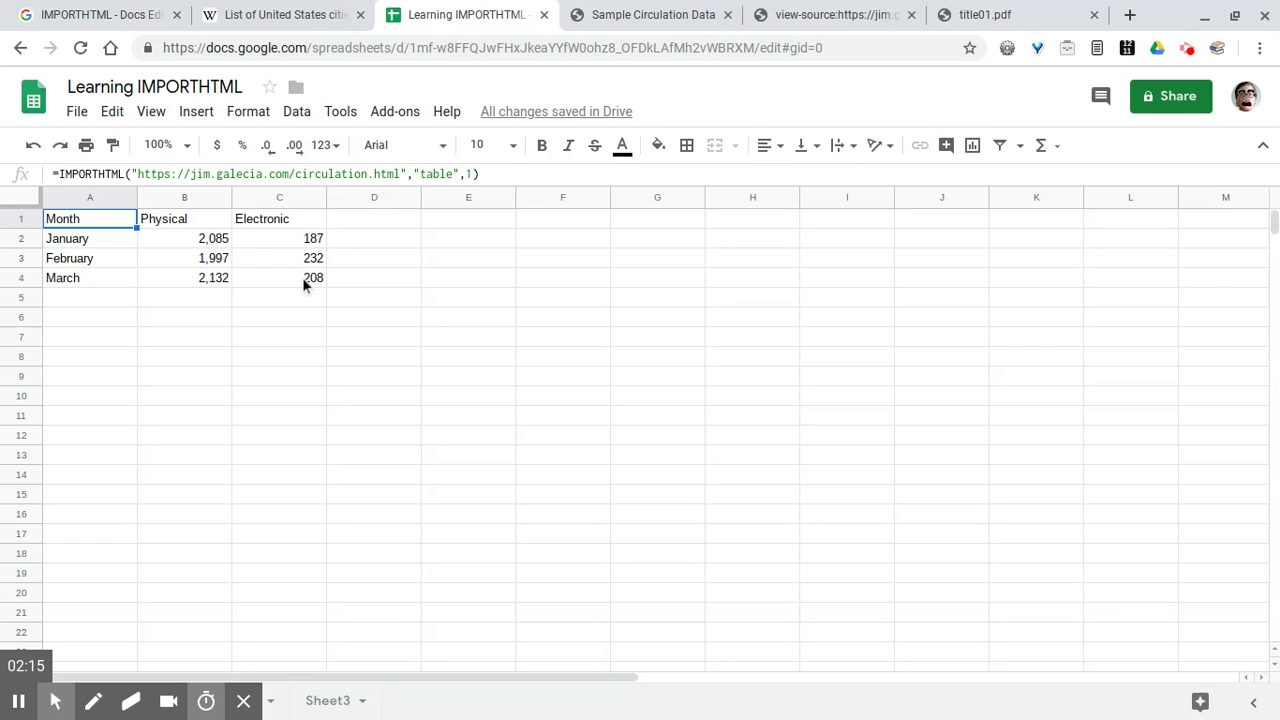
drag(302, 277, 88, 212)
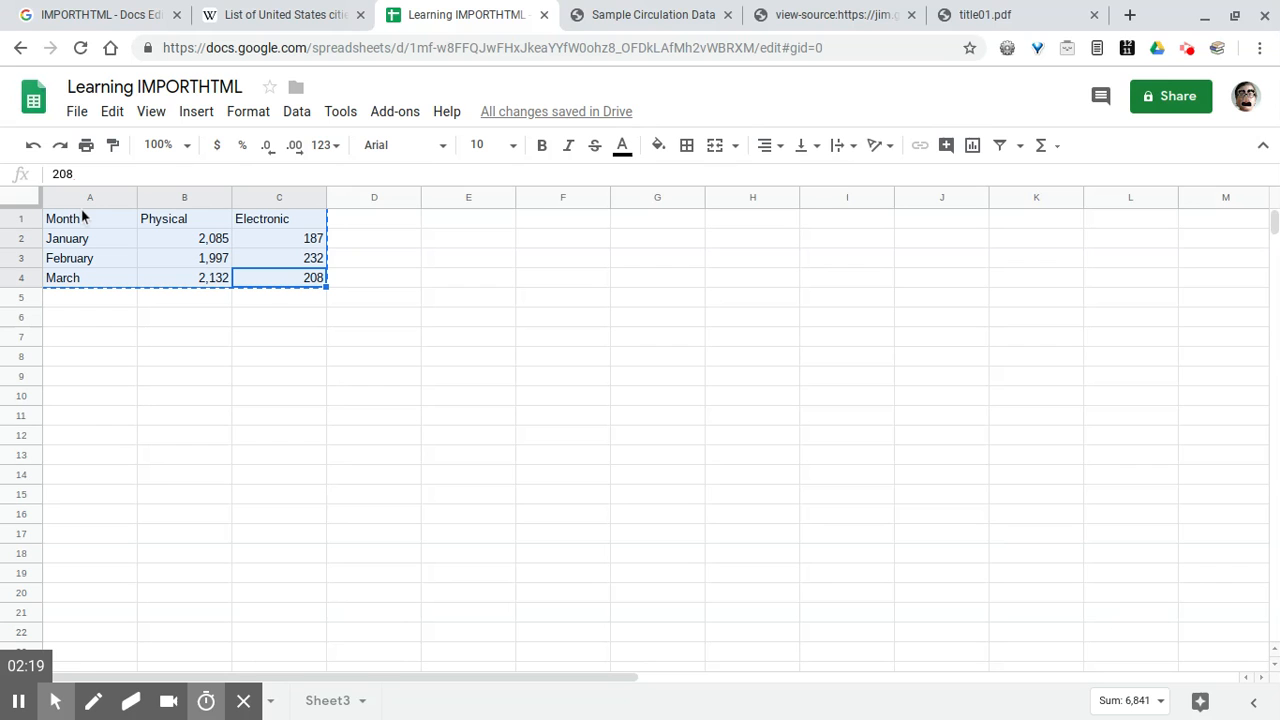
click(85, 400)
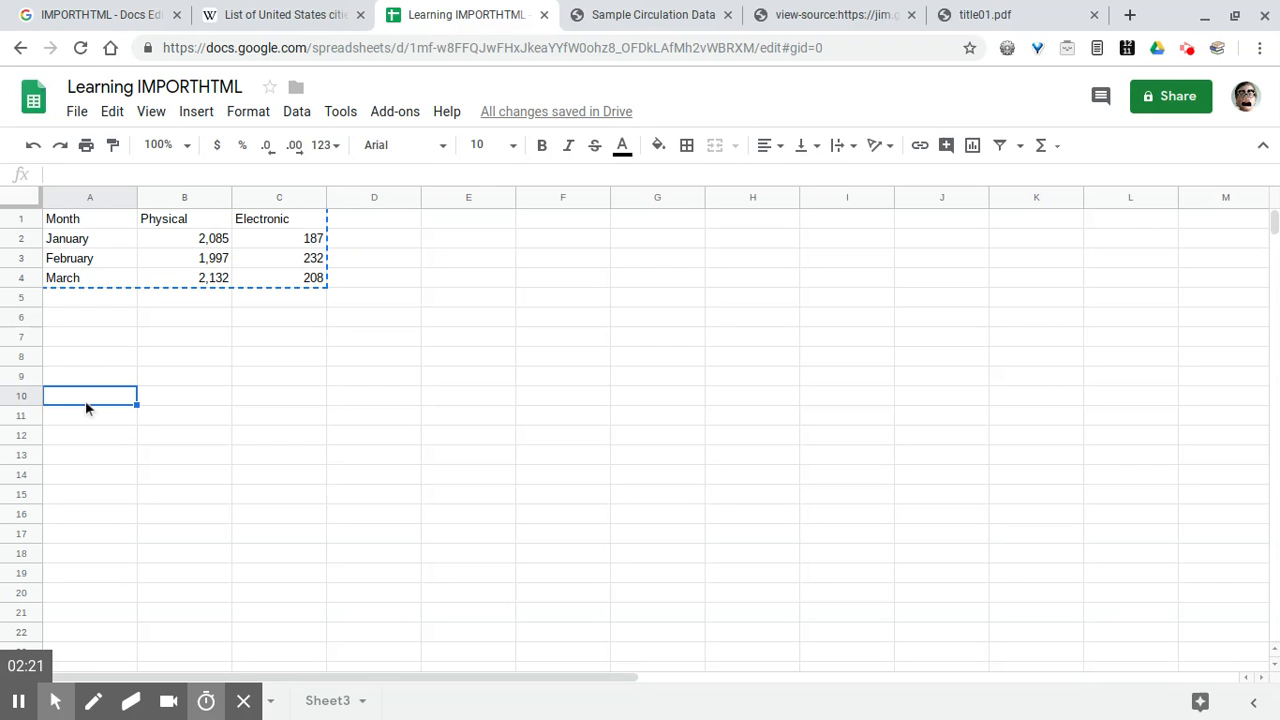
click(116, 113)
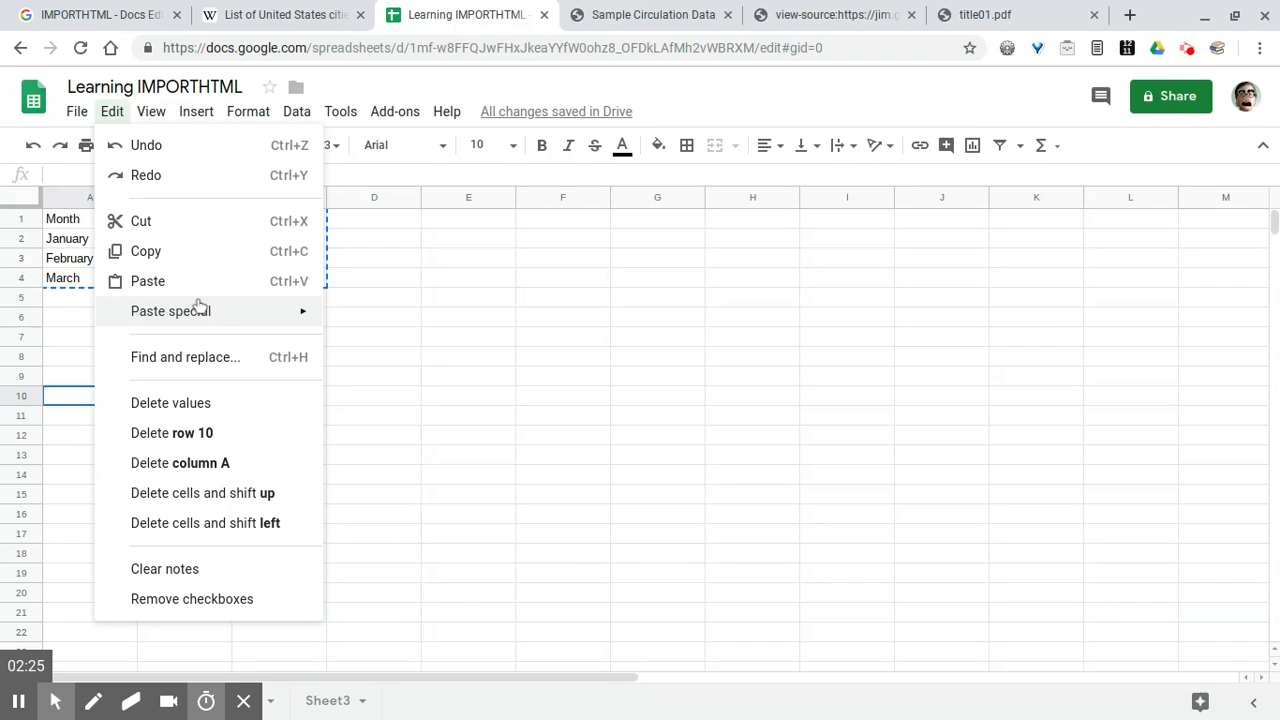
mouse_move(235, 318)
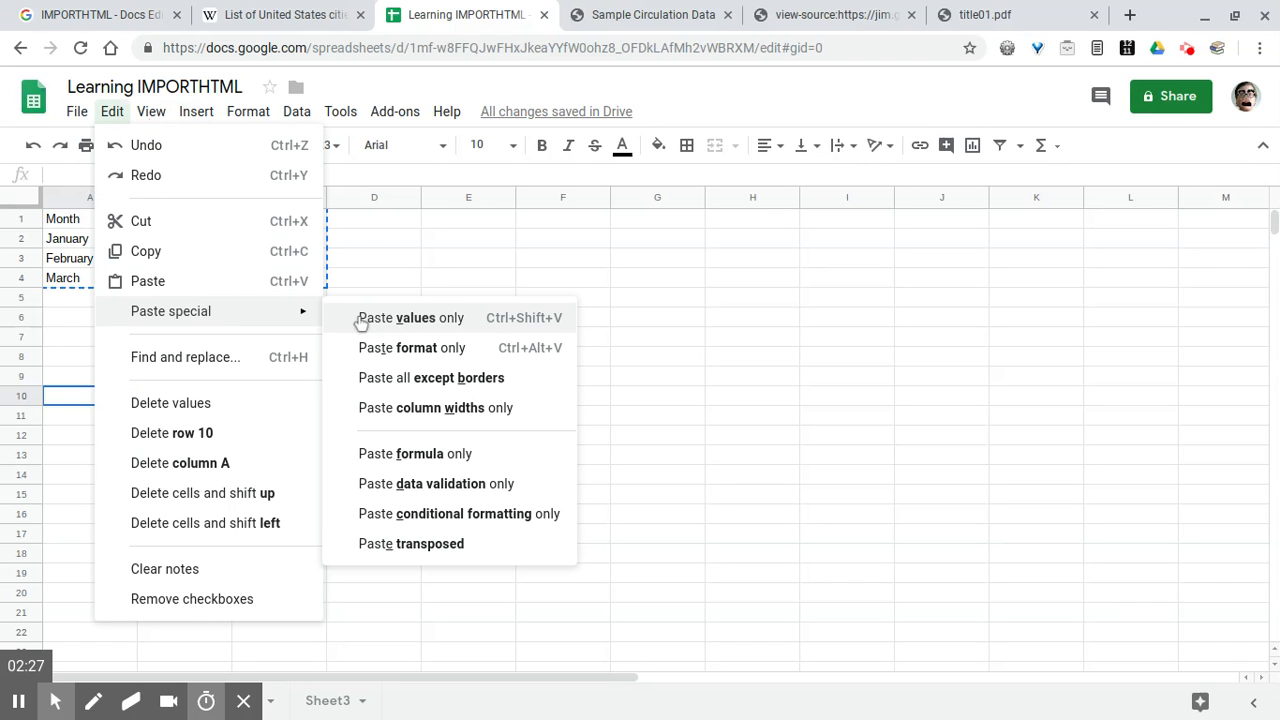
click(474, 322)
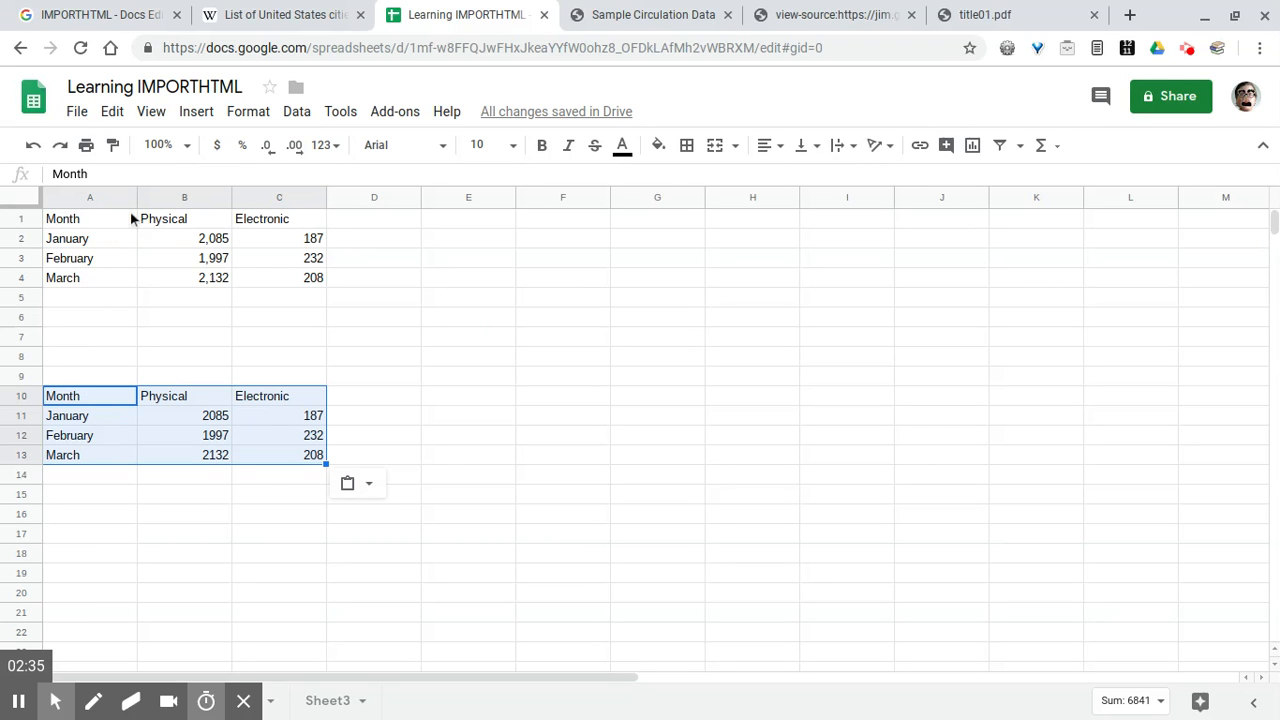
Compare the content of A1 in the imported table with the content of A12 in the pasted copy.
click(83, 216)
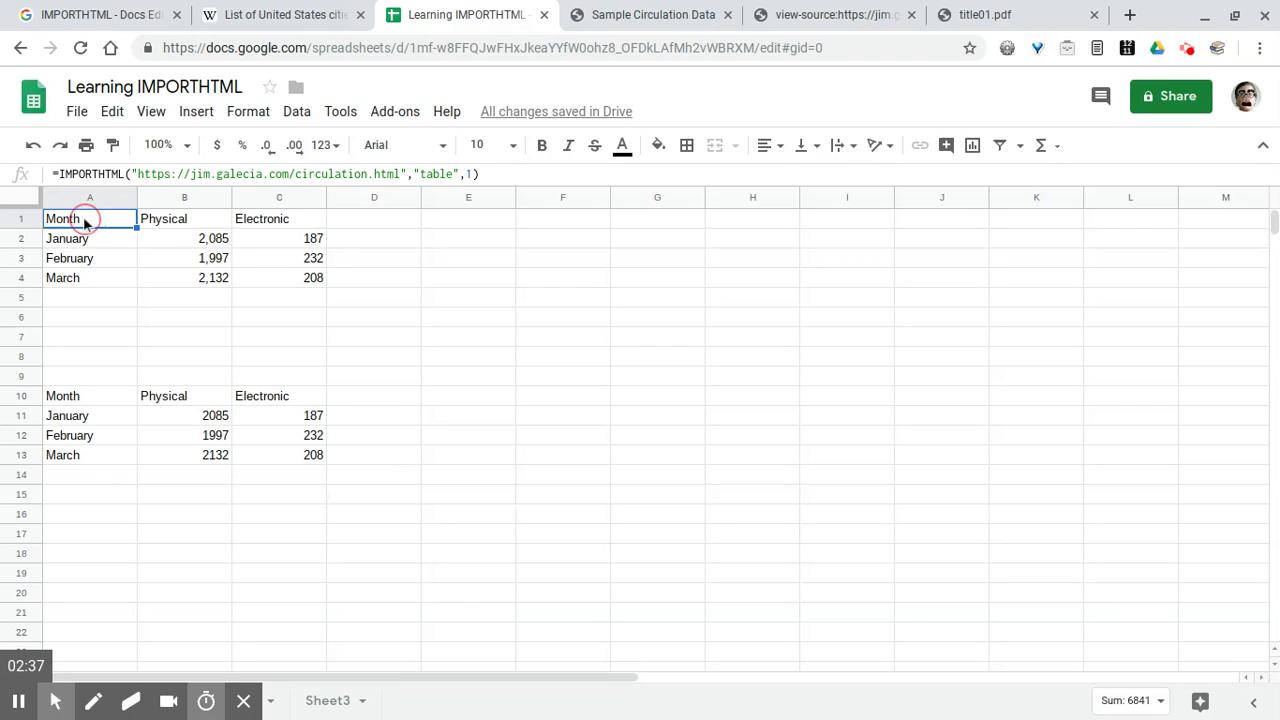
click(86, 174)
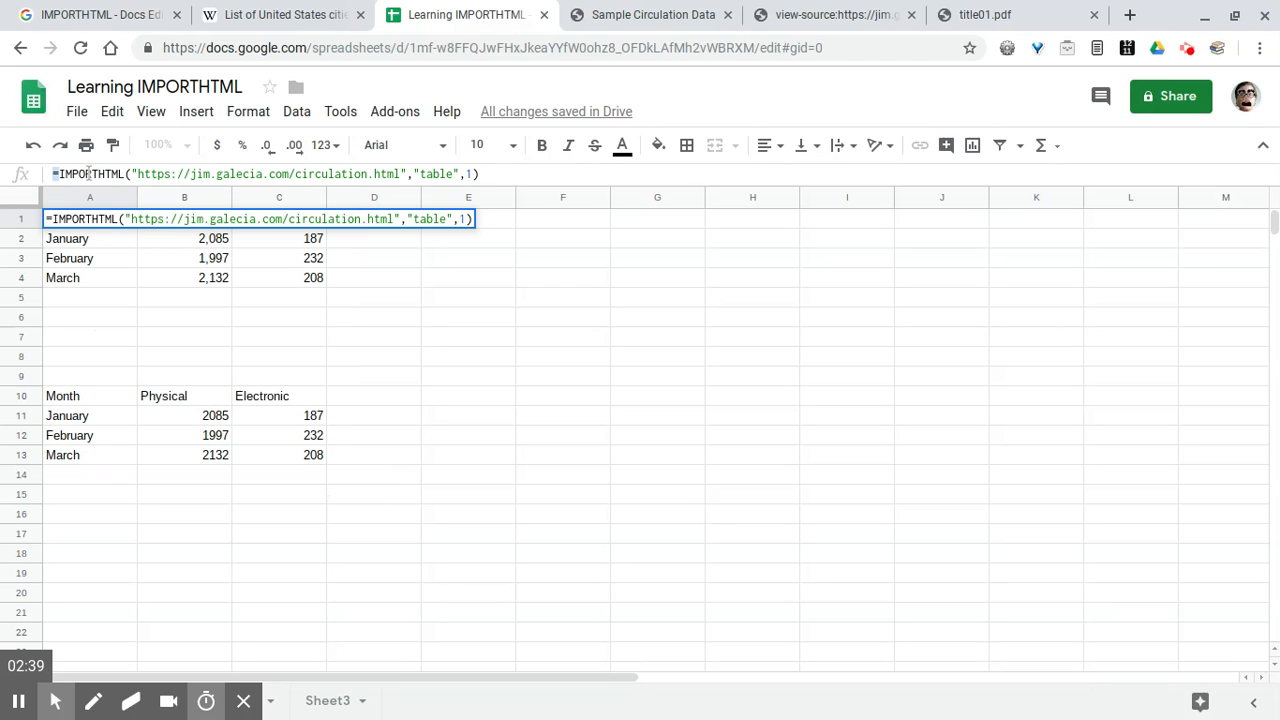
click(132, 444)
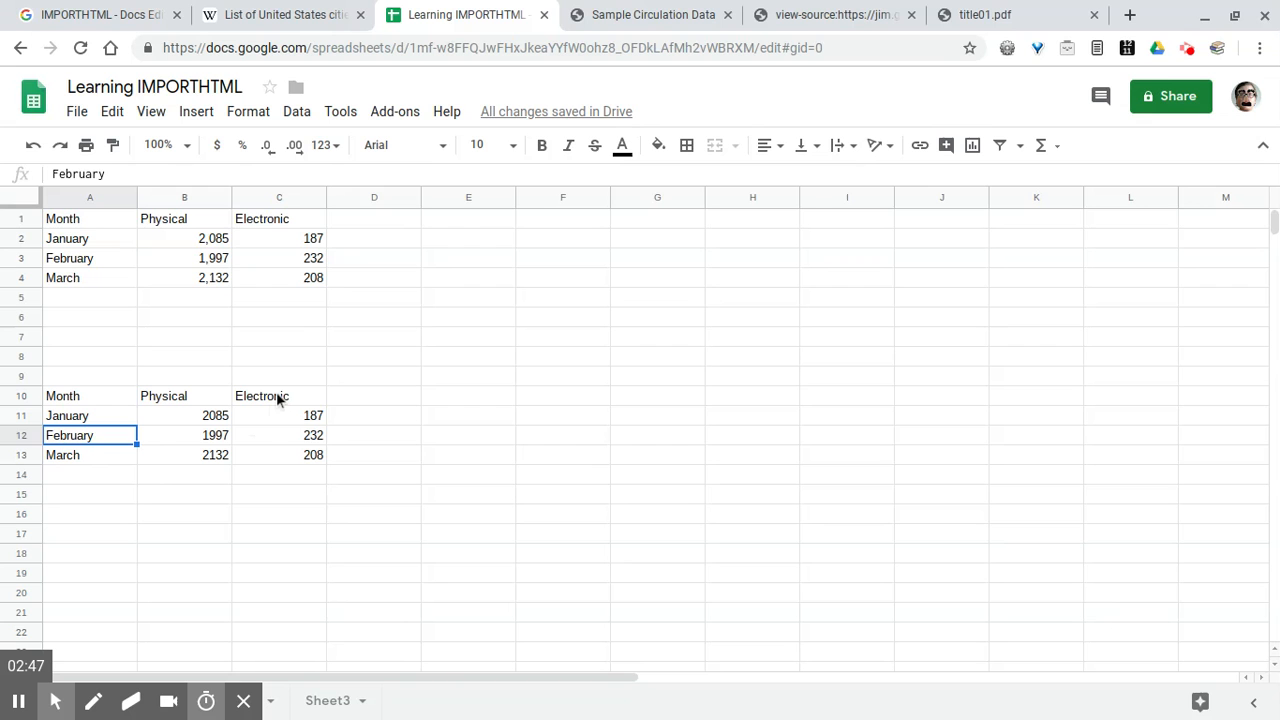
Insert blank cells at C10:C13 in the pasted copy, shifting the Electronic data right, and enter Audio as the heading in C10.
drag(277, 397, 295, 456)
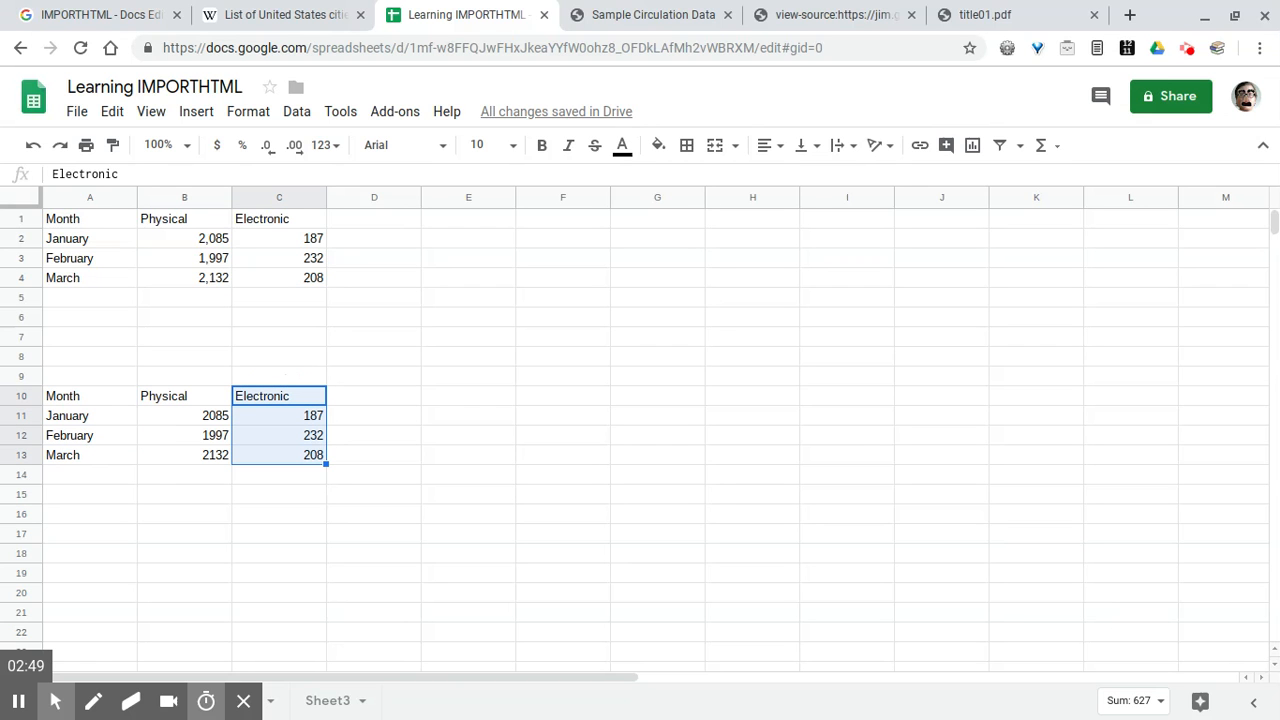
right_click(259, 436)
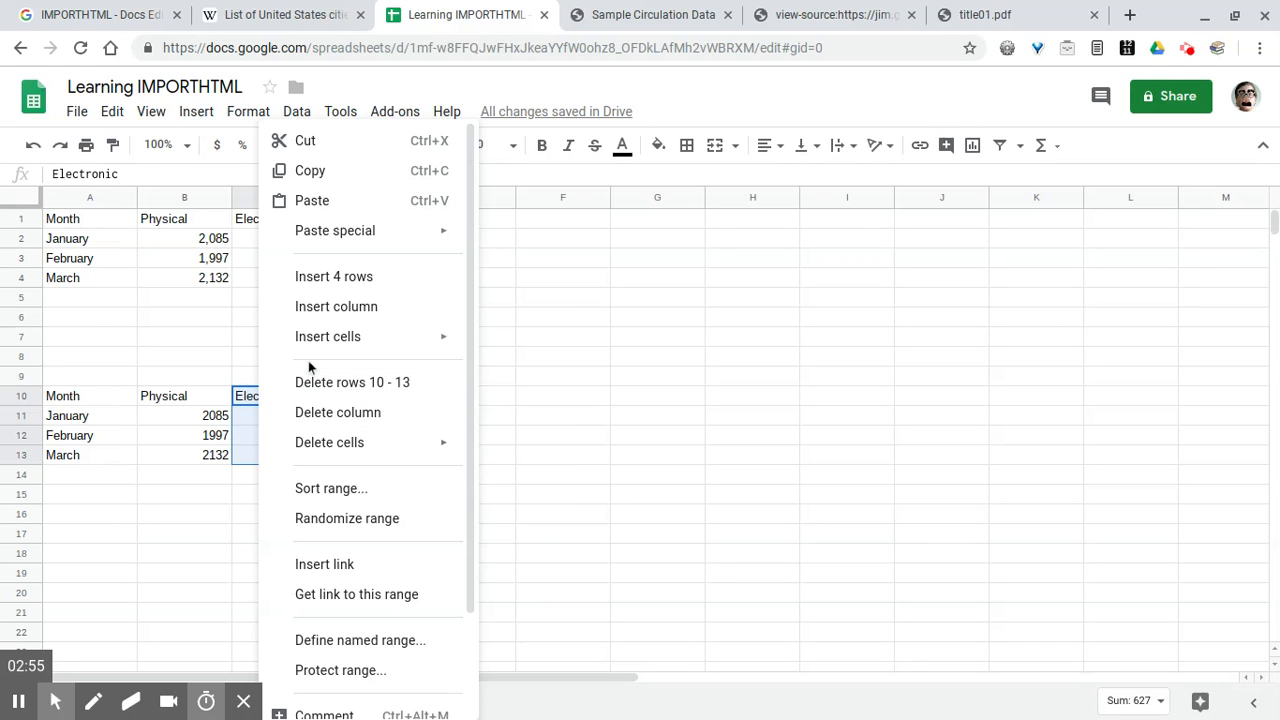
mouse_move(350, 337)
click(501, 347)
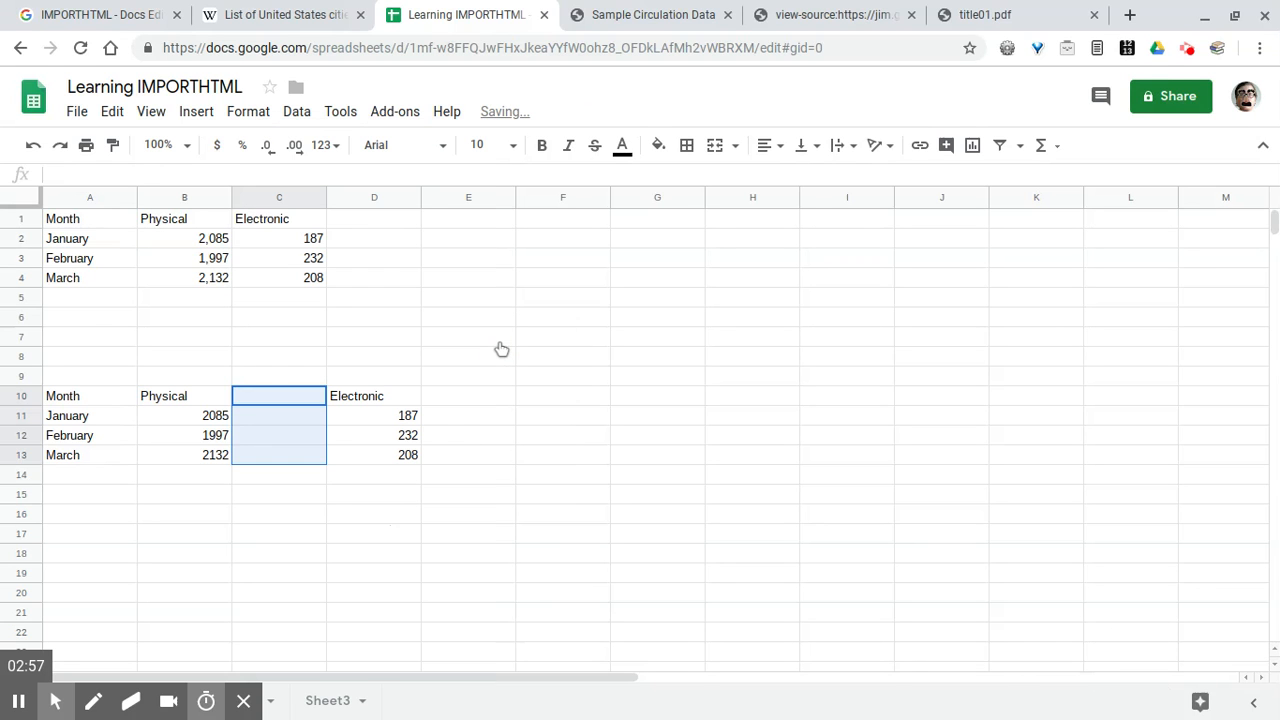
click(286, 402)
text(Audio)
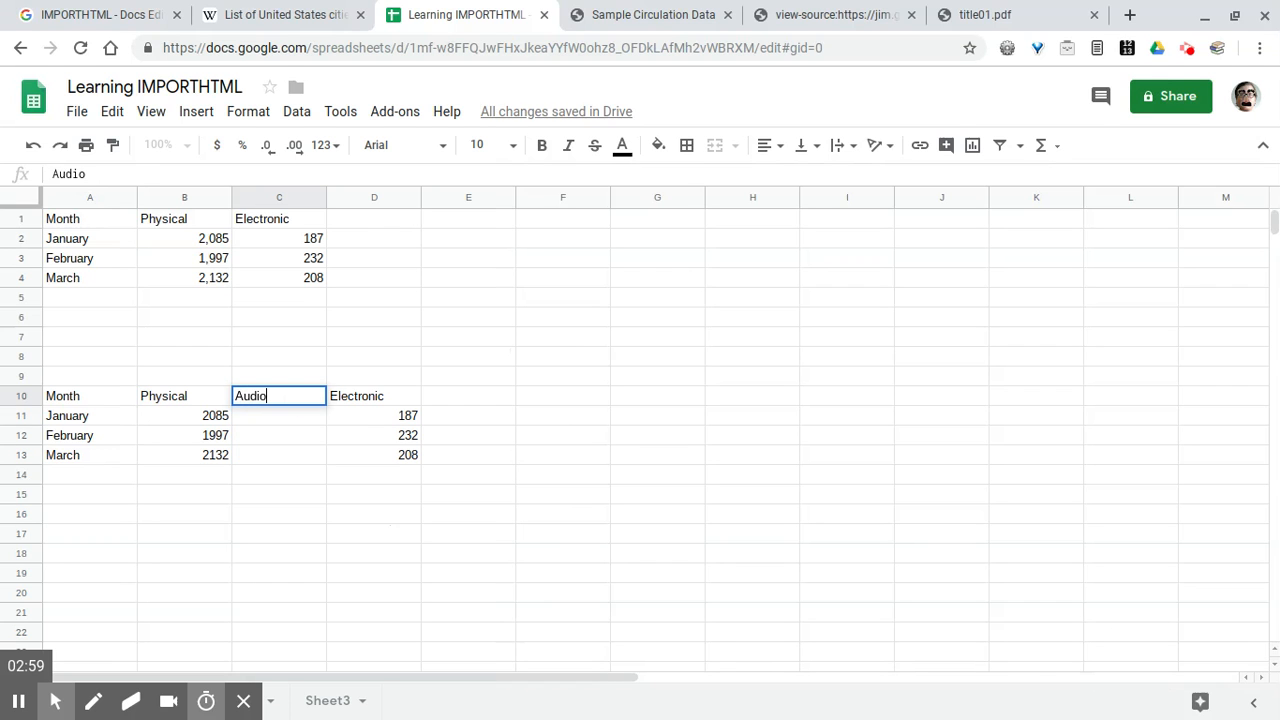
key(Return)
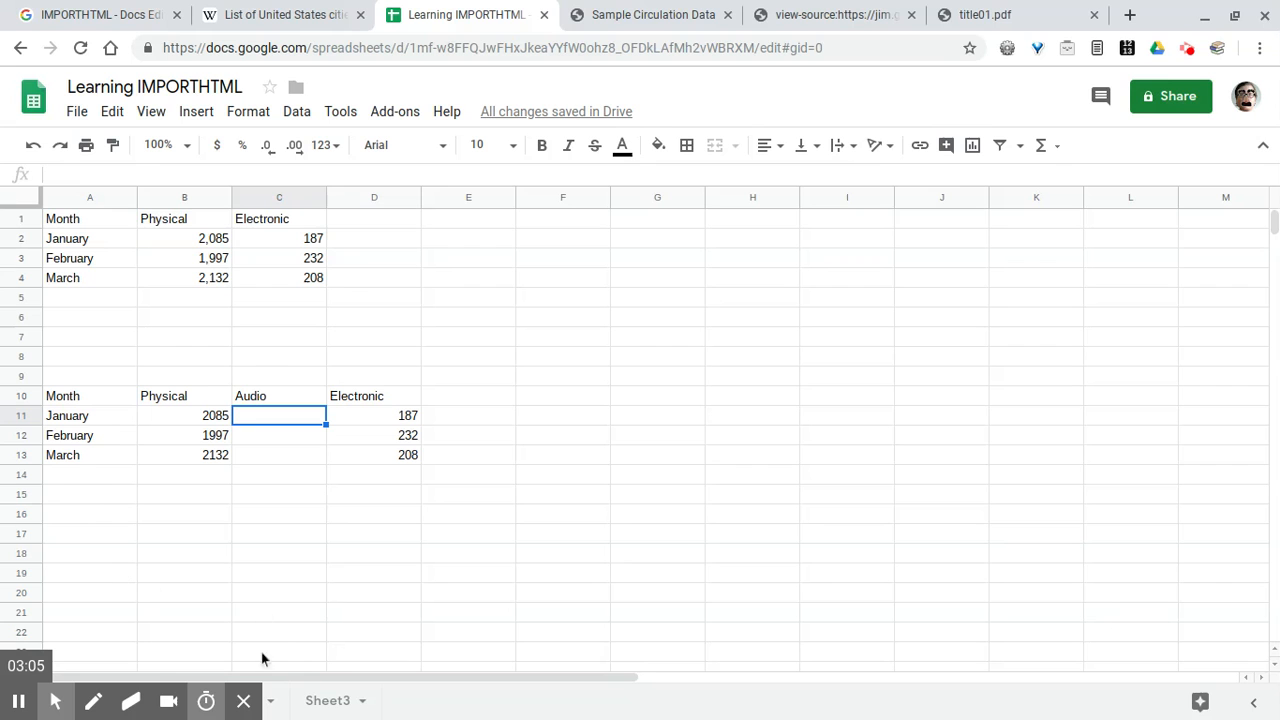
Open the empty Sheet2, switch to the Wikipedia list of United States cities by population, and select that page's web address.
click(246, 698)
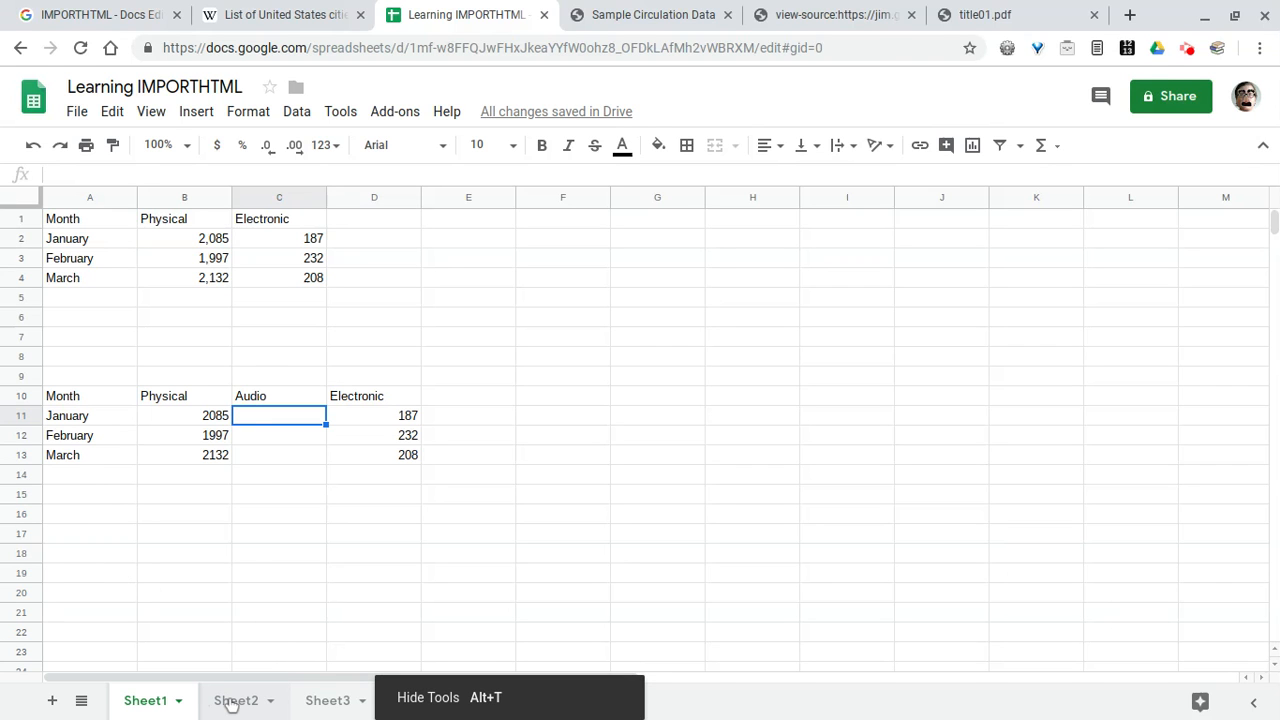
click(230, 701)
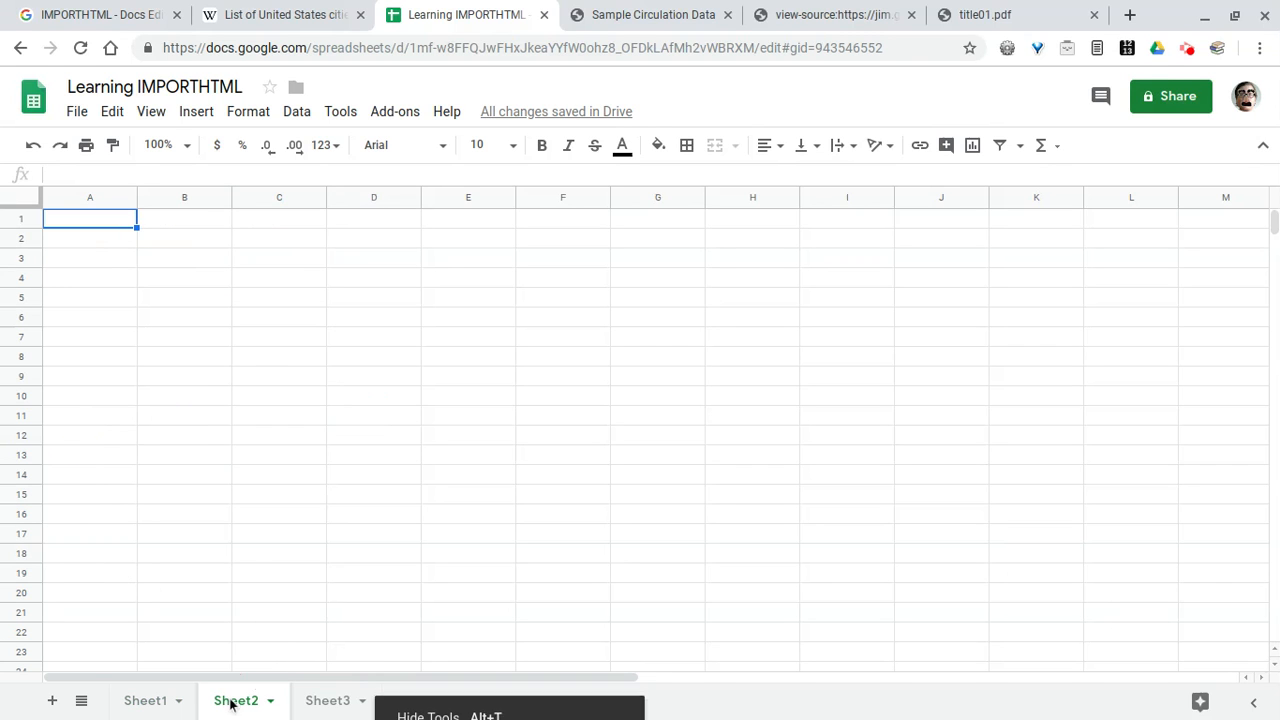
click(281, 12)
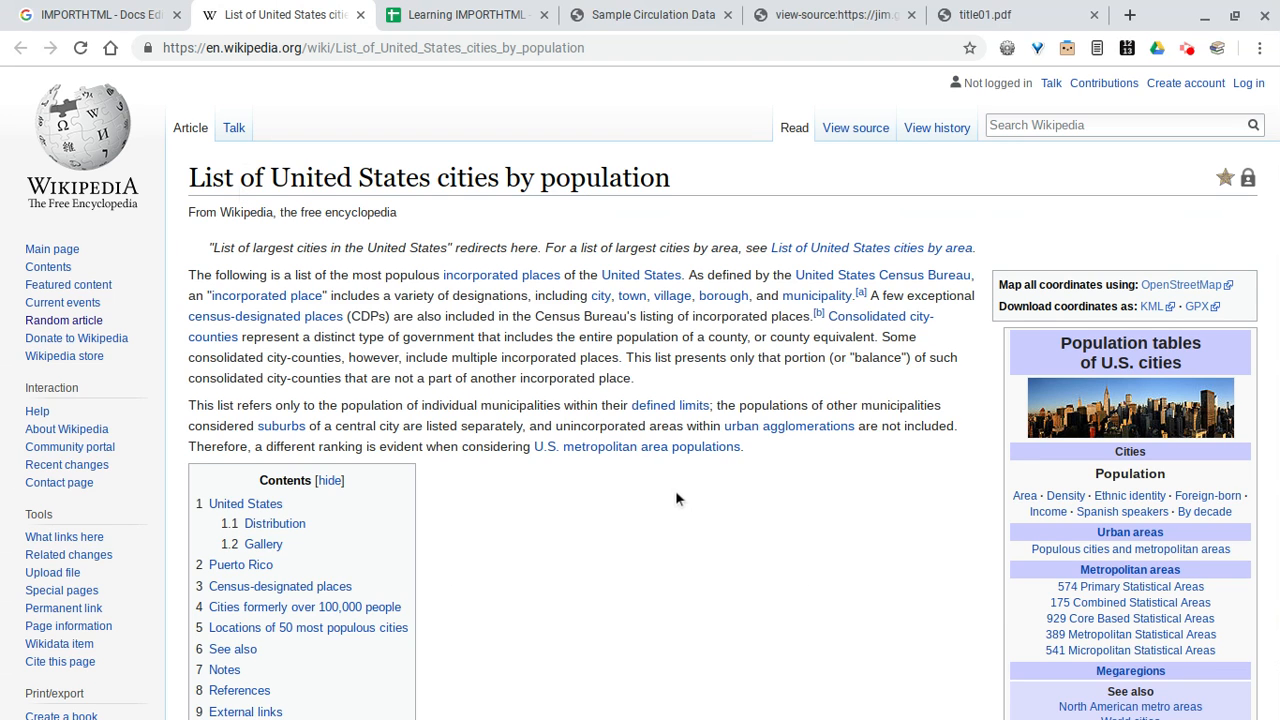
scroll(675, 490, down, 1)
scroll(675, 490, up, 1)
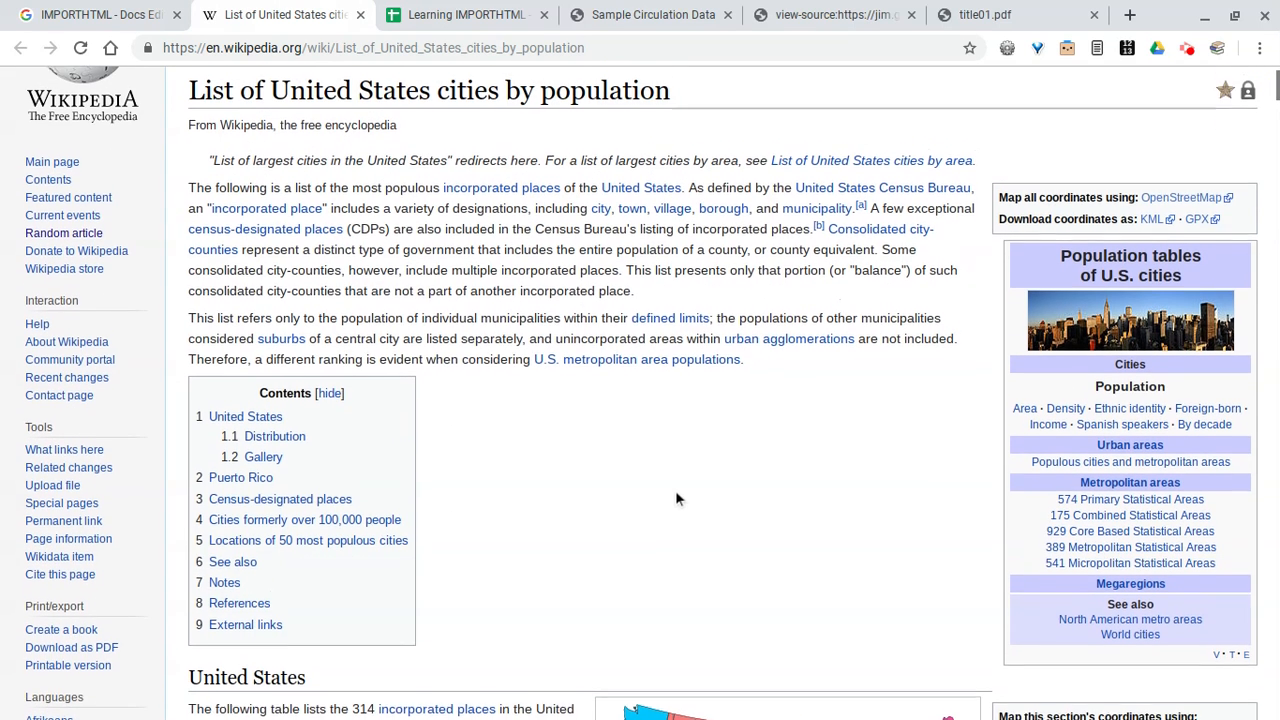
key(ctrl+l)
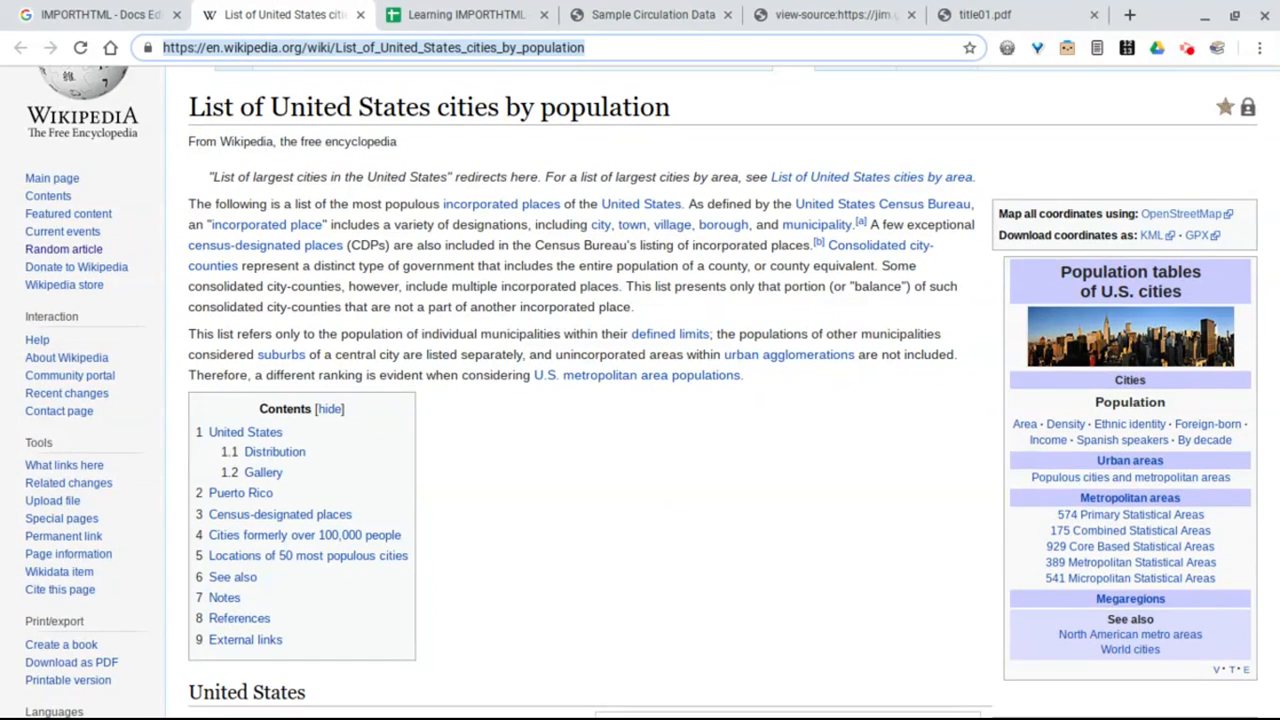
Examine the ranked city population table and the small colour key above it on the Wikipedia page.
scroll(593, 583, down, 2)
scroll(593, 585, down, 9)
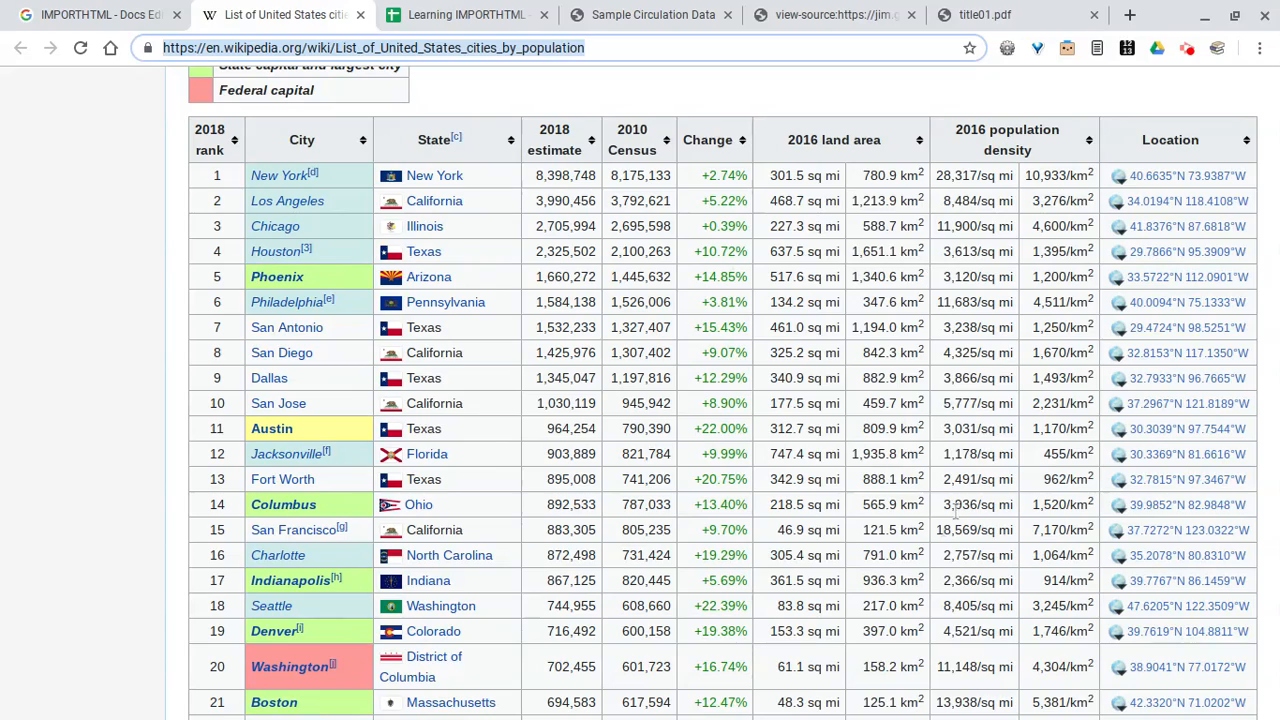
scroll(670, 495, down, 5)
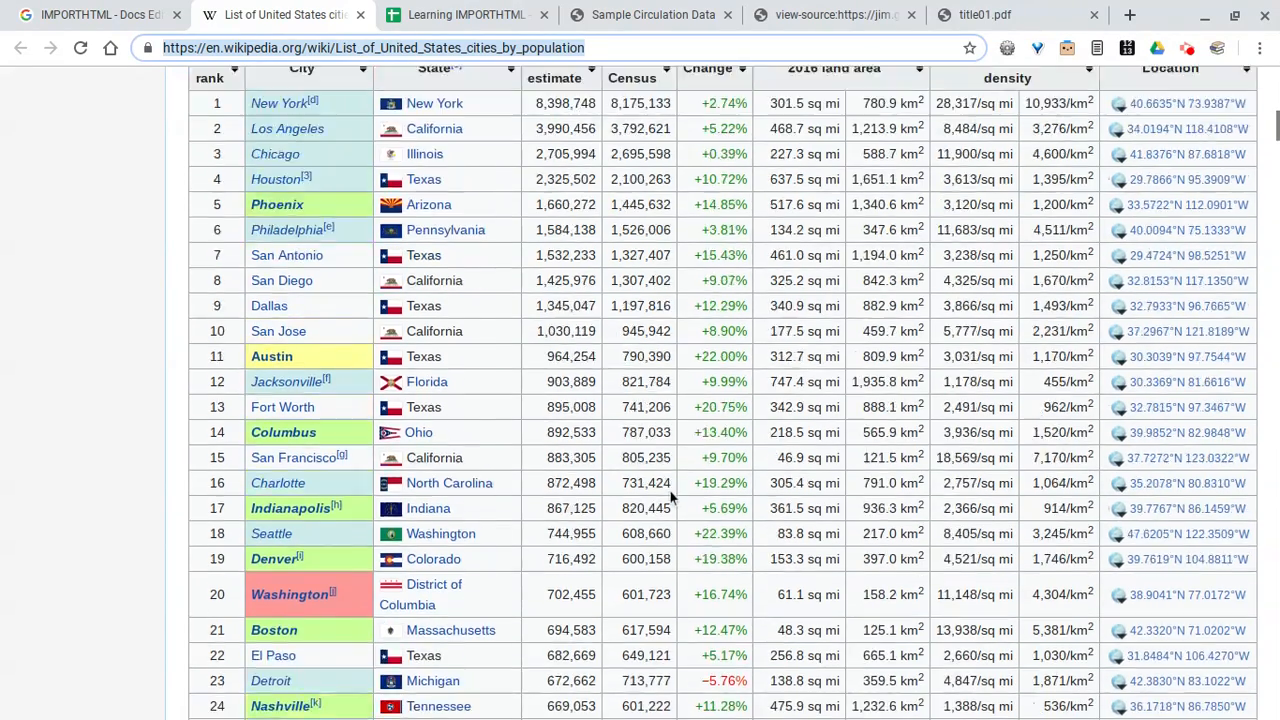
scroll(670, 493, up, 2)
scroll(670, 495, up, 15)
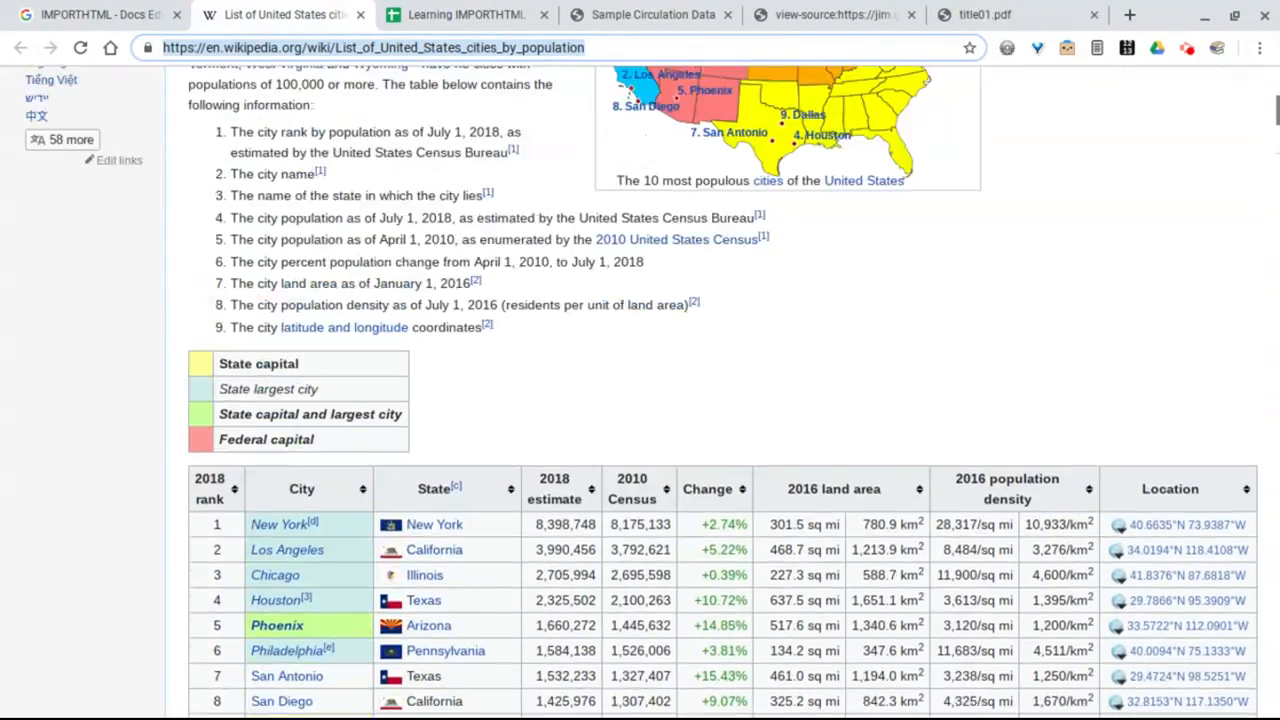
scroll(494, 140, down, 7)
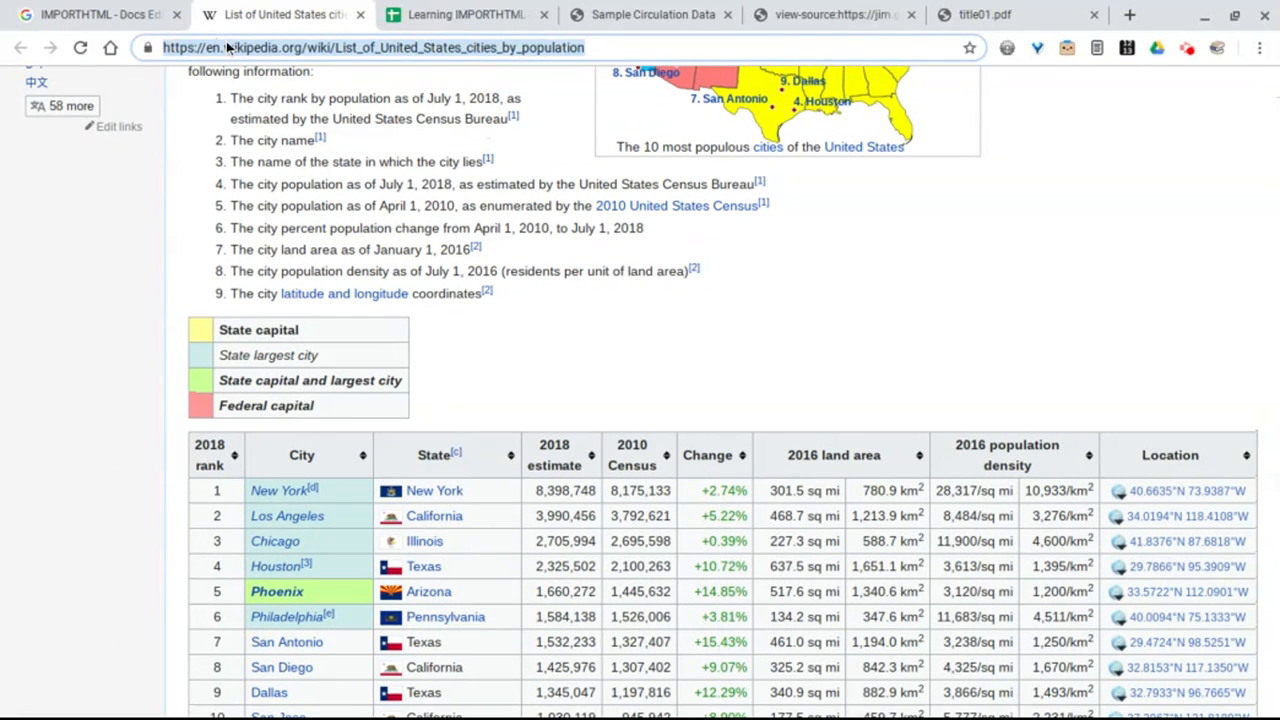
In cell A1 of Sheet2, start an IMPORTHTML formula with the Wikipedia page's address and "table" as the query.
click(453, 15)
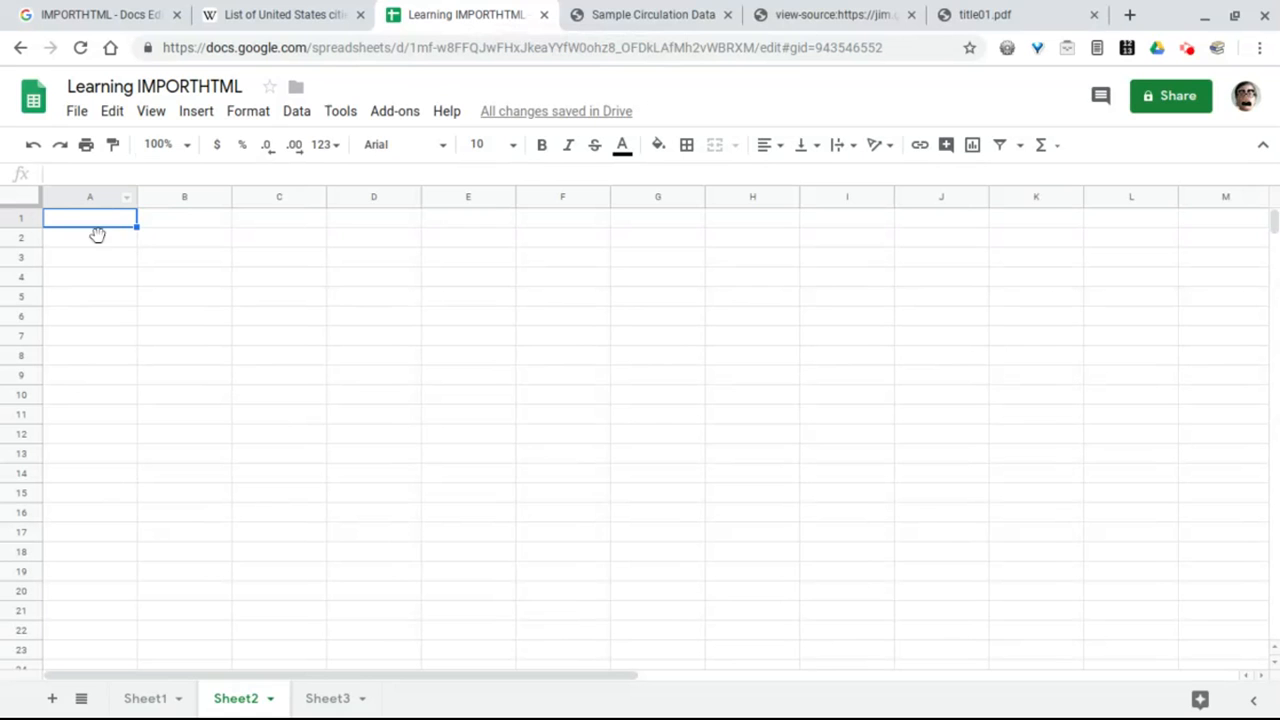
text(=IMPO)
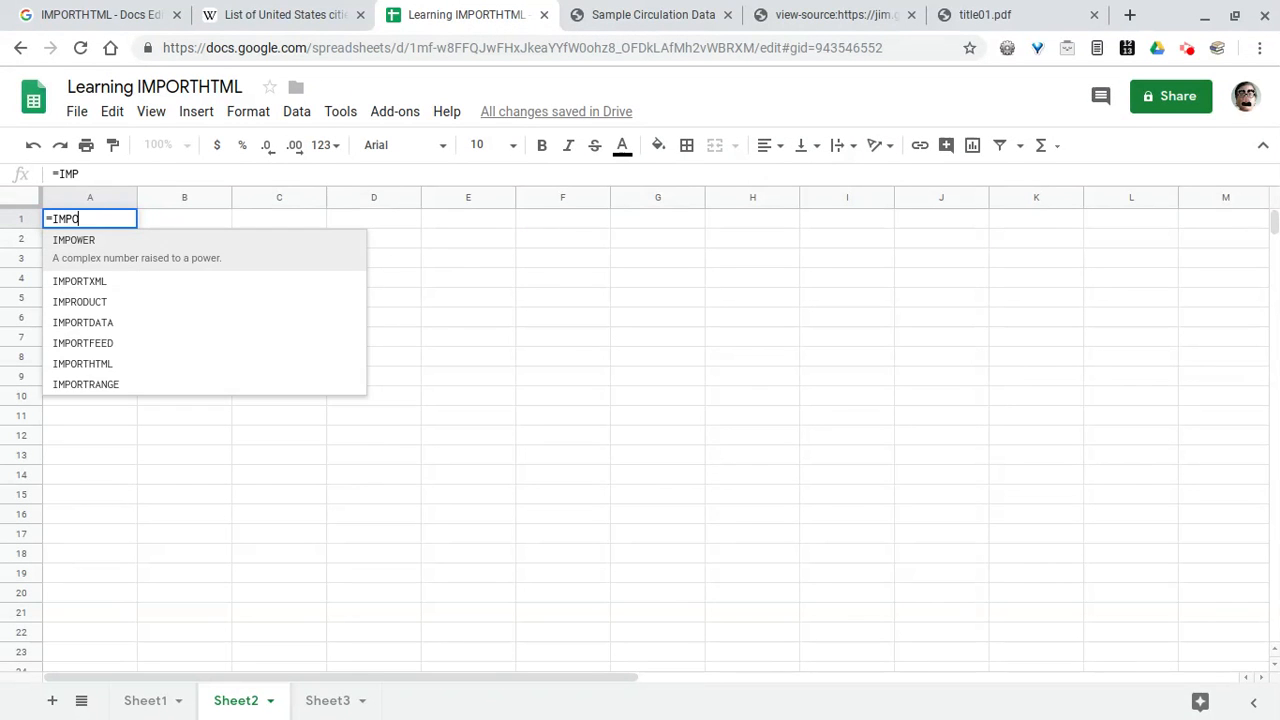
text(RTHTML(")
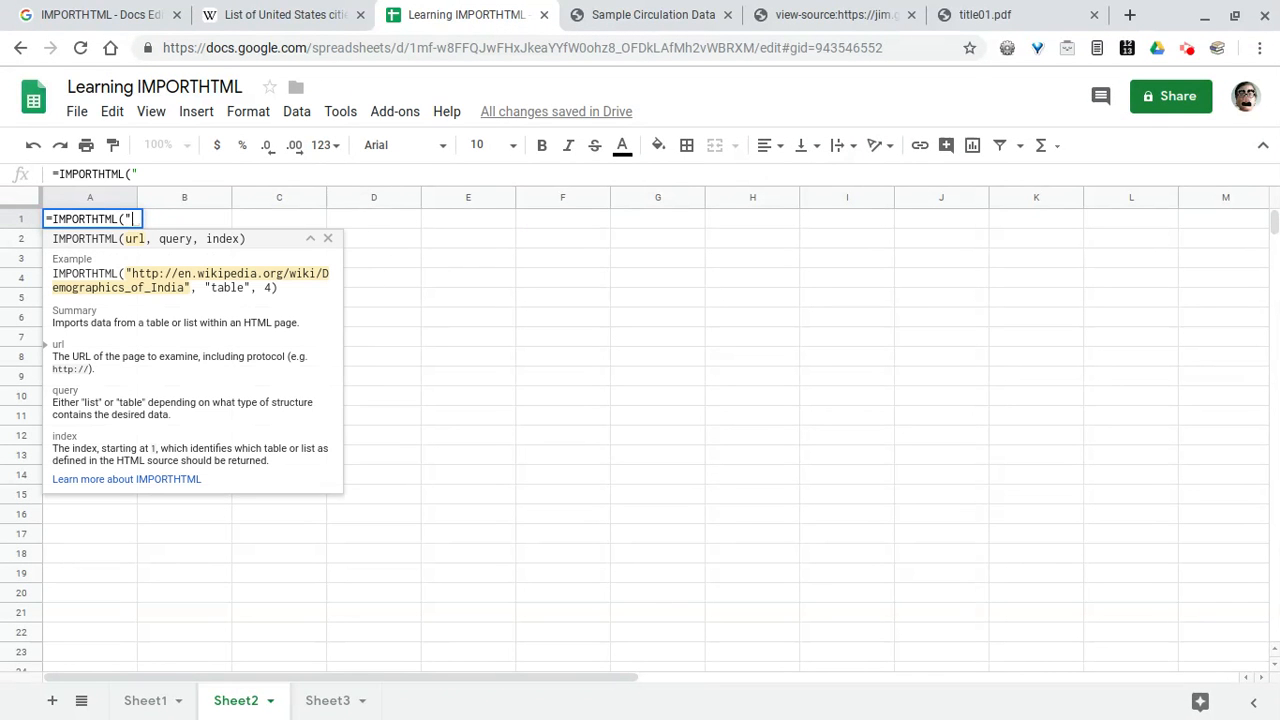
key(ctrl+v)
text(")
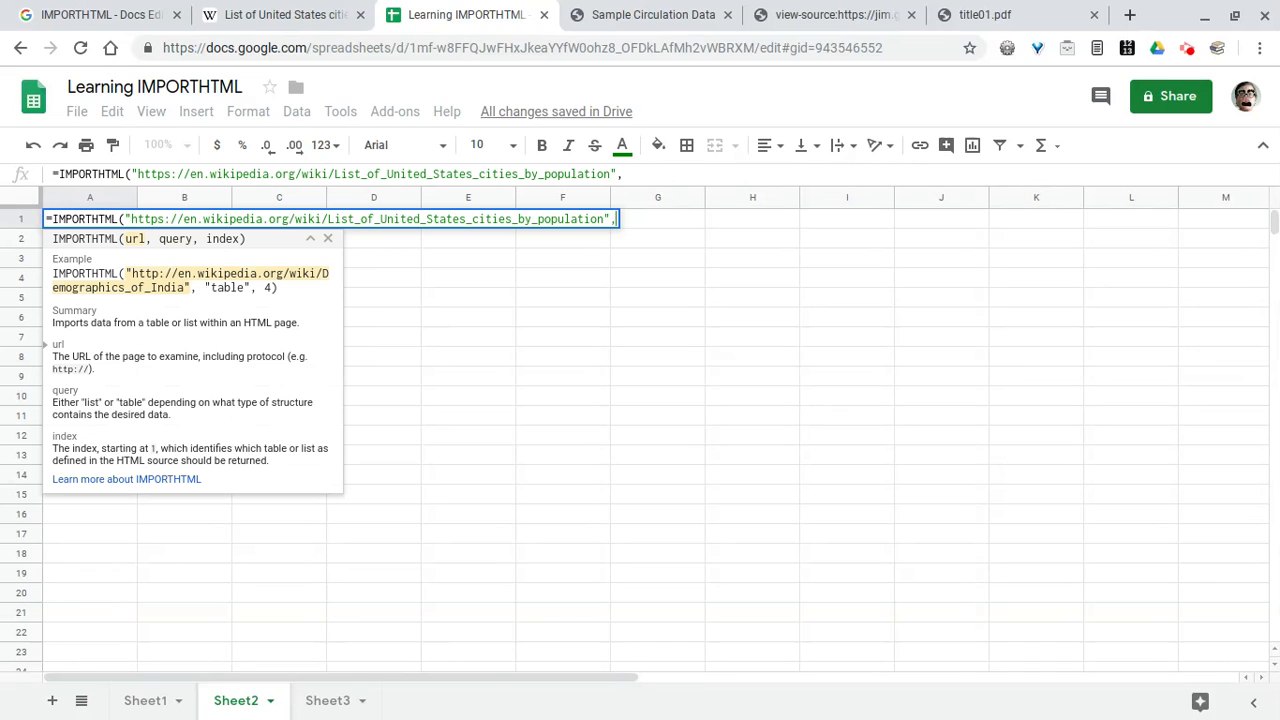
text(,"table",)
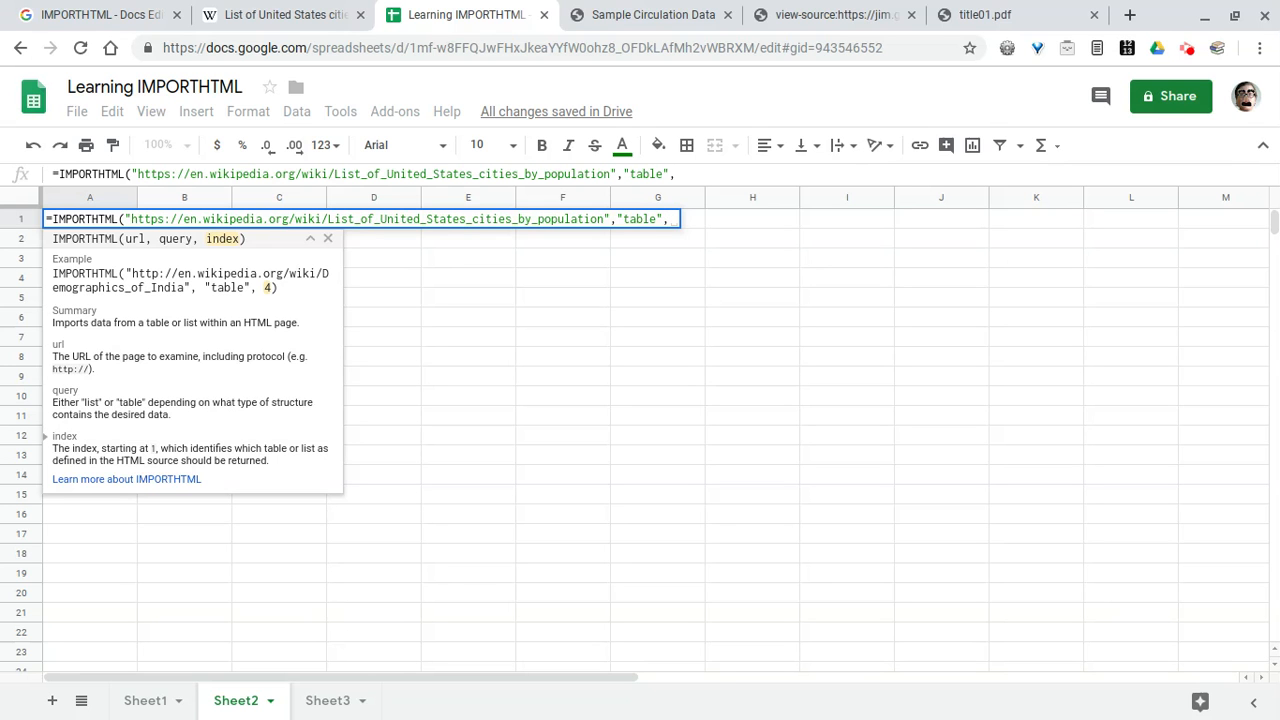
Check the order of the tables on the Wikipedia page, and complete the formula in A1 with index 4.
click(257, 15)
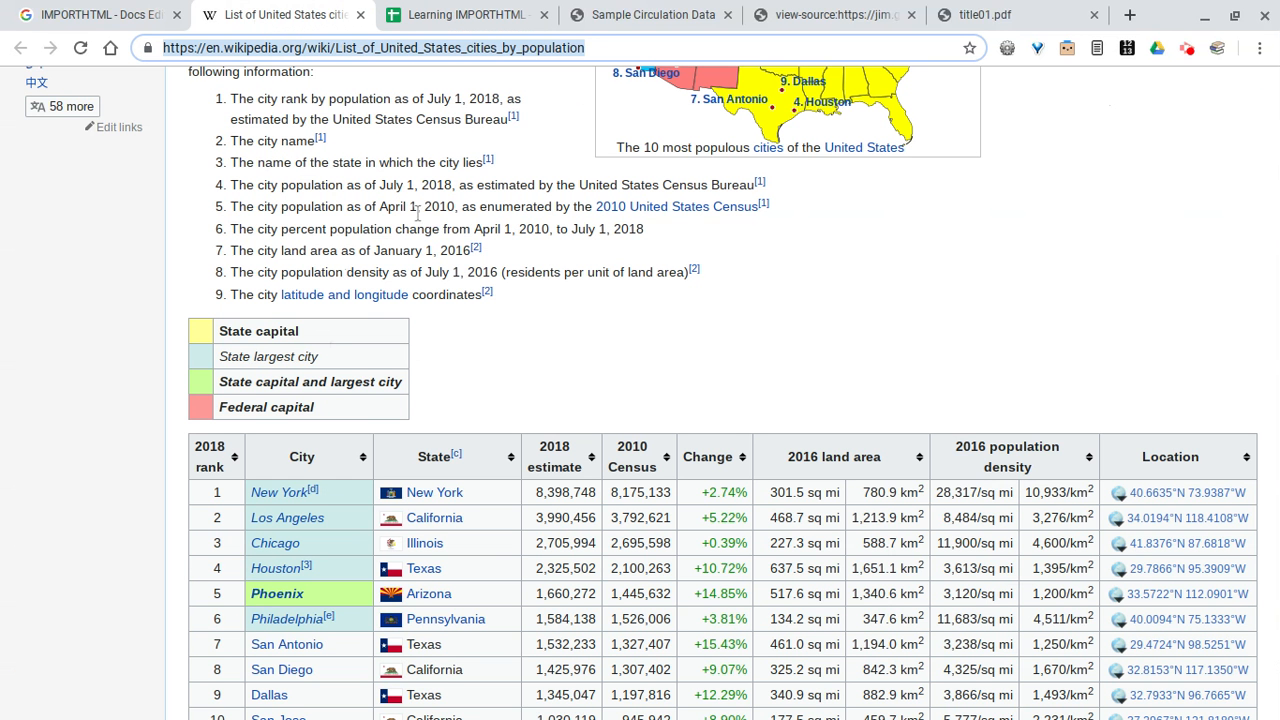
scroll(684, 123, up, 5)
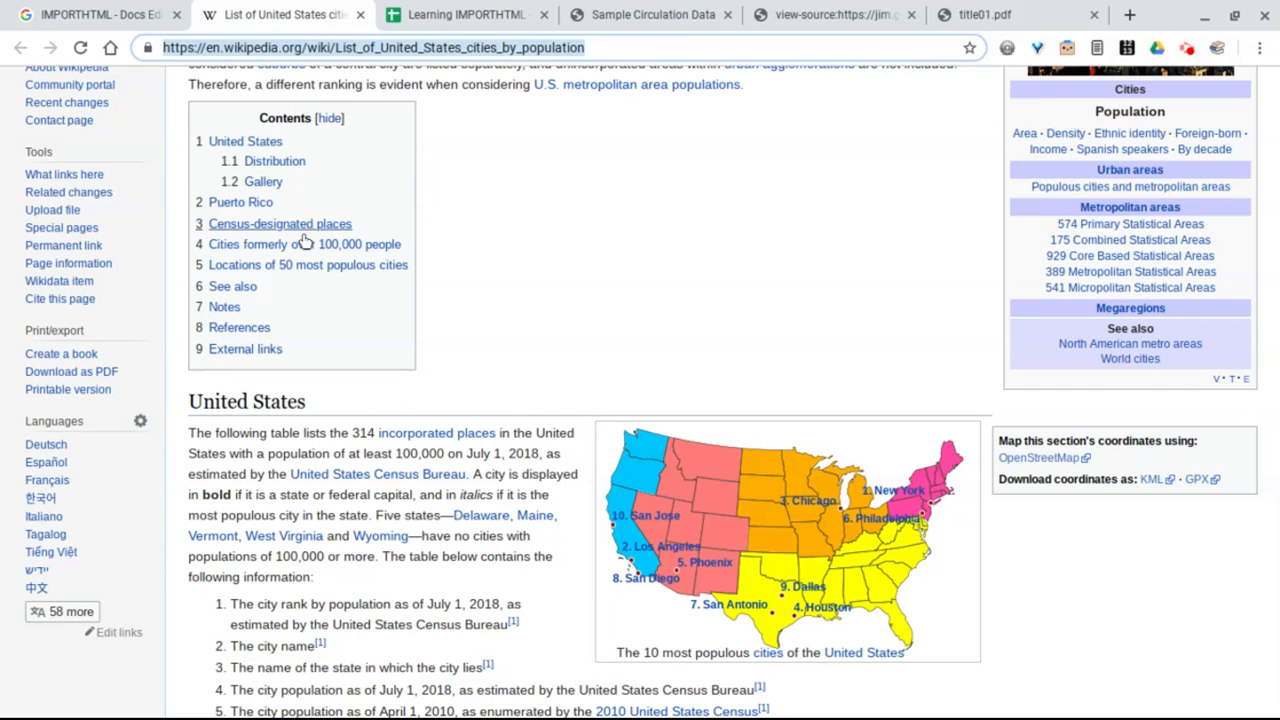
scroll(306, 504, down, 5)
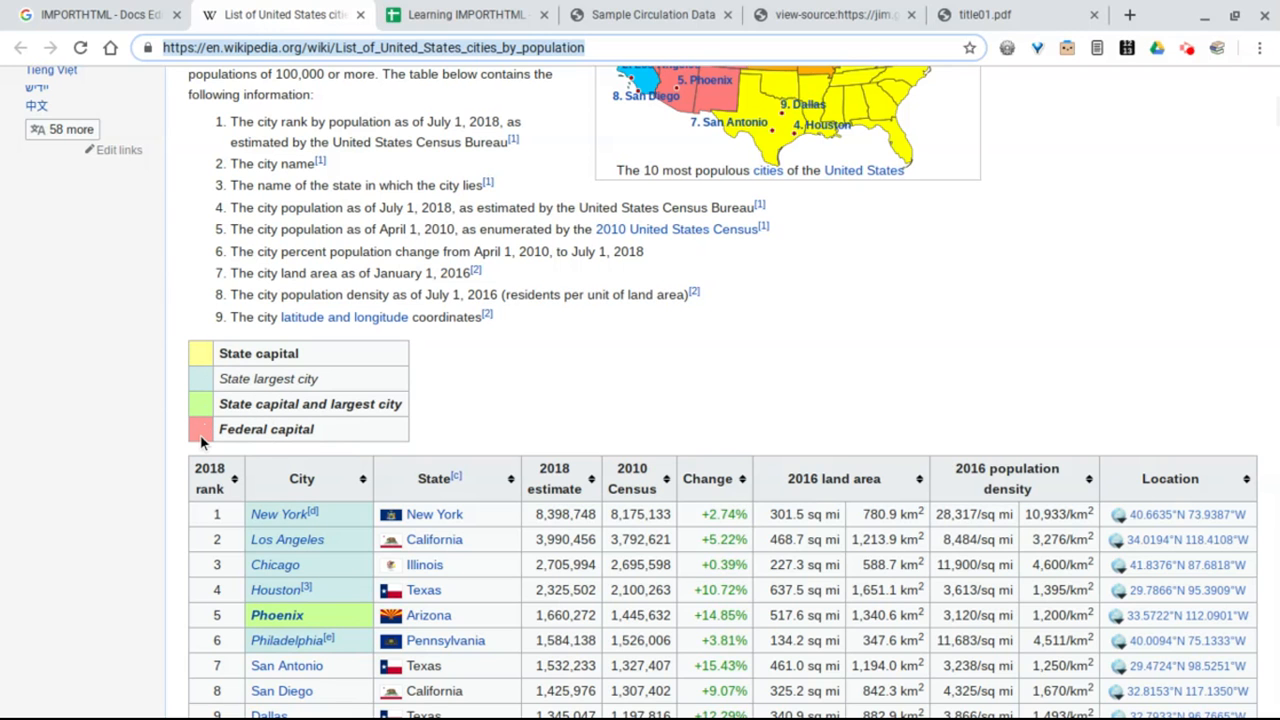
click(469, 14)
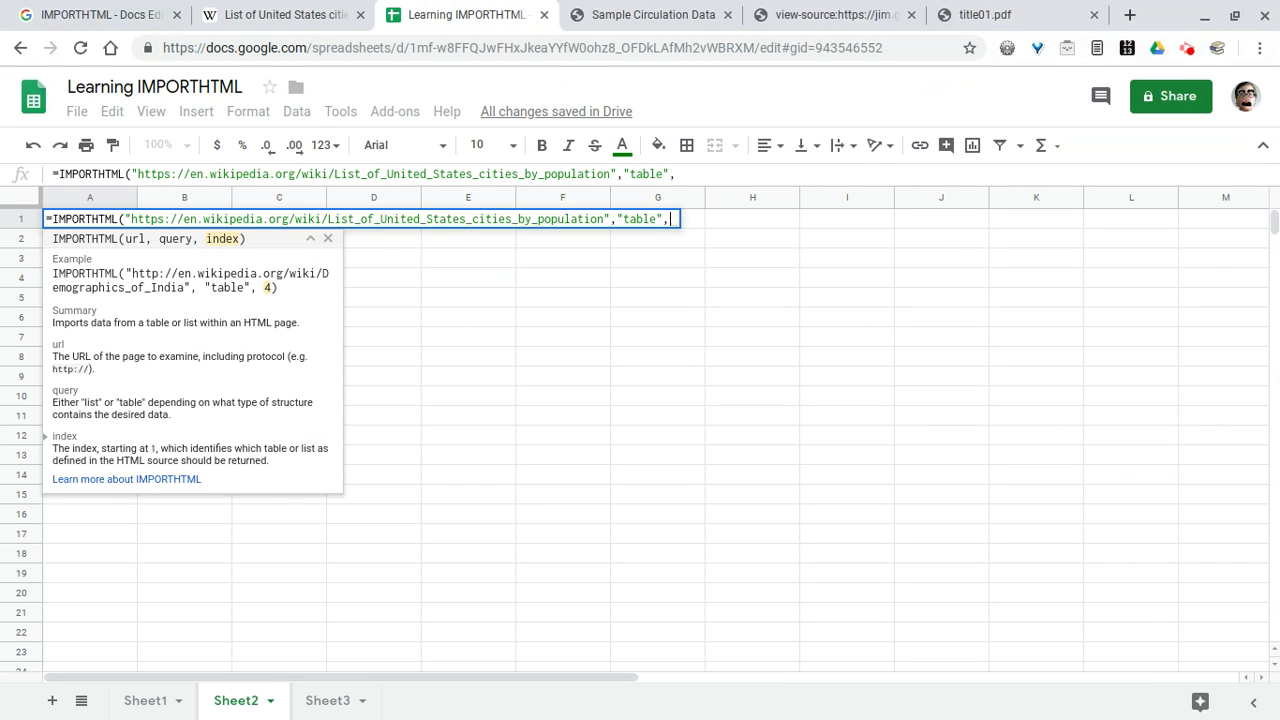
text())
key(Return)
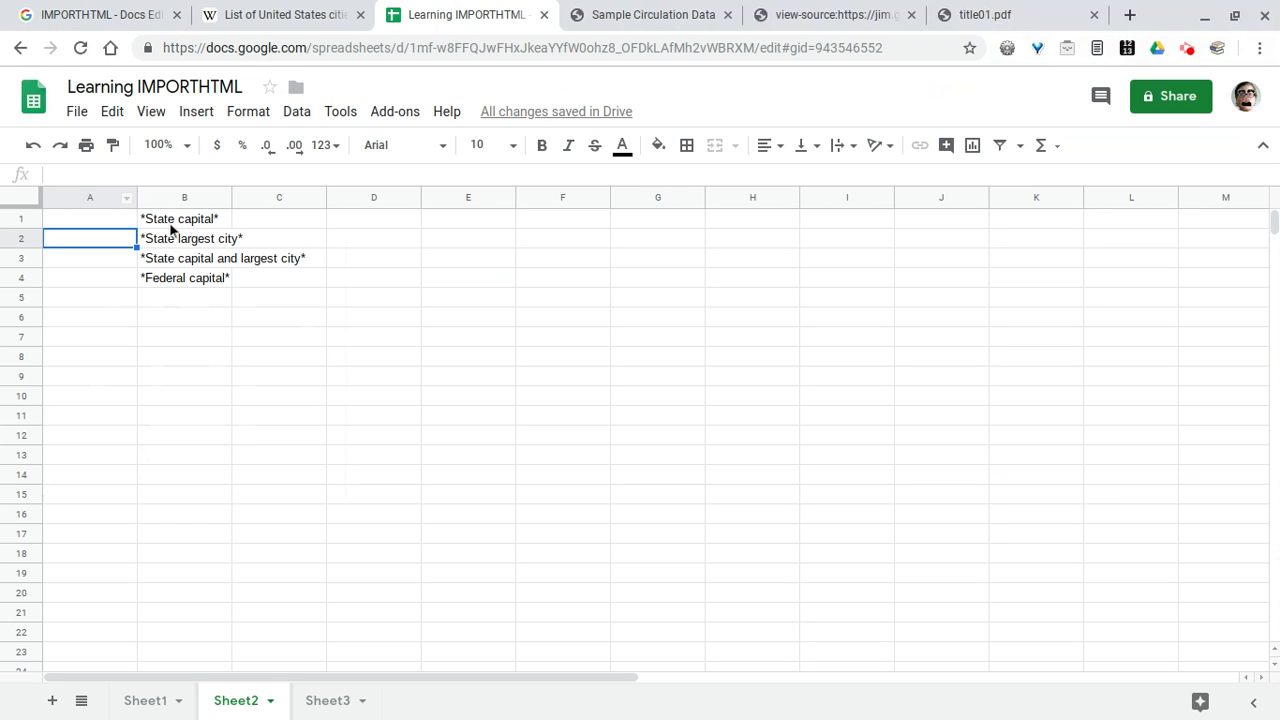
Compare the imported content in B1 with the colour key on the Wikipedia page.
mouse_move(176, 220)
mouse_down()
mouse_move(167, 281)
mouse_move(183, 226)
mouse_up()
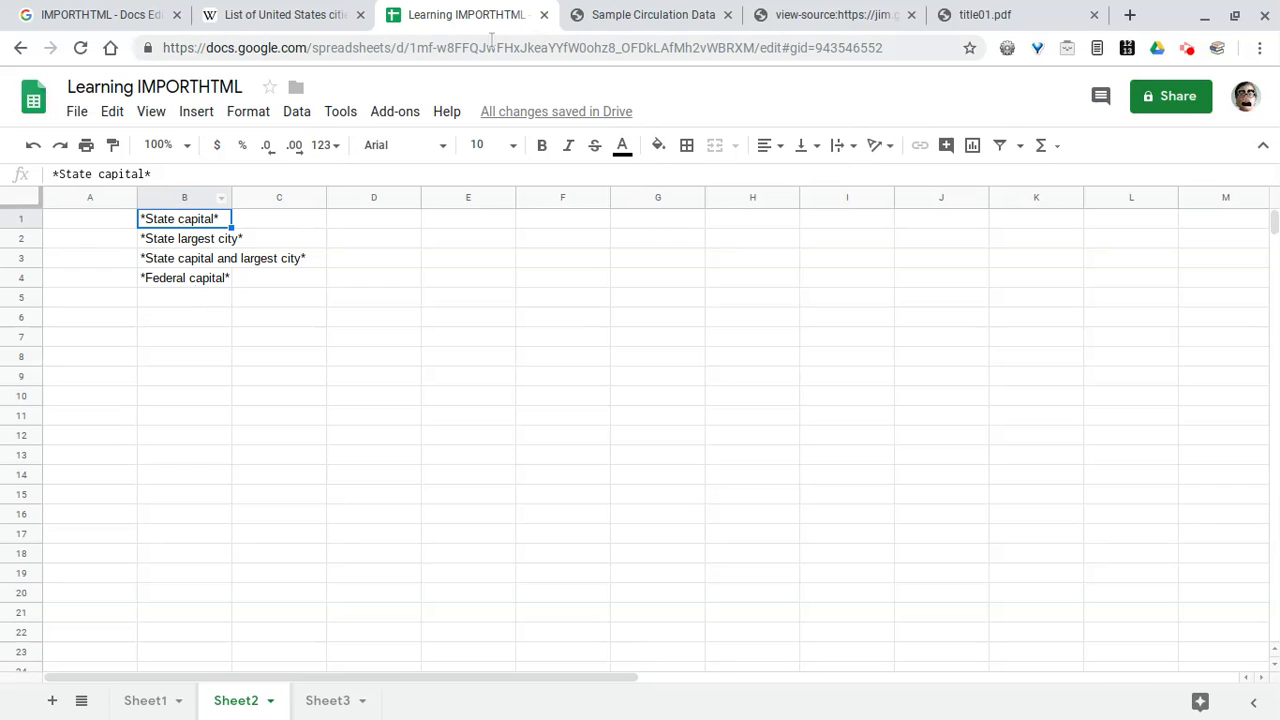
click(283, 15)
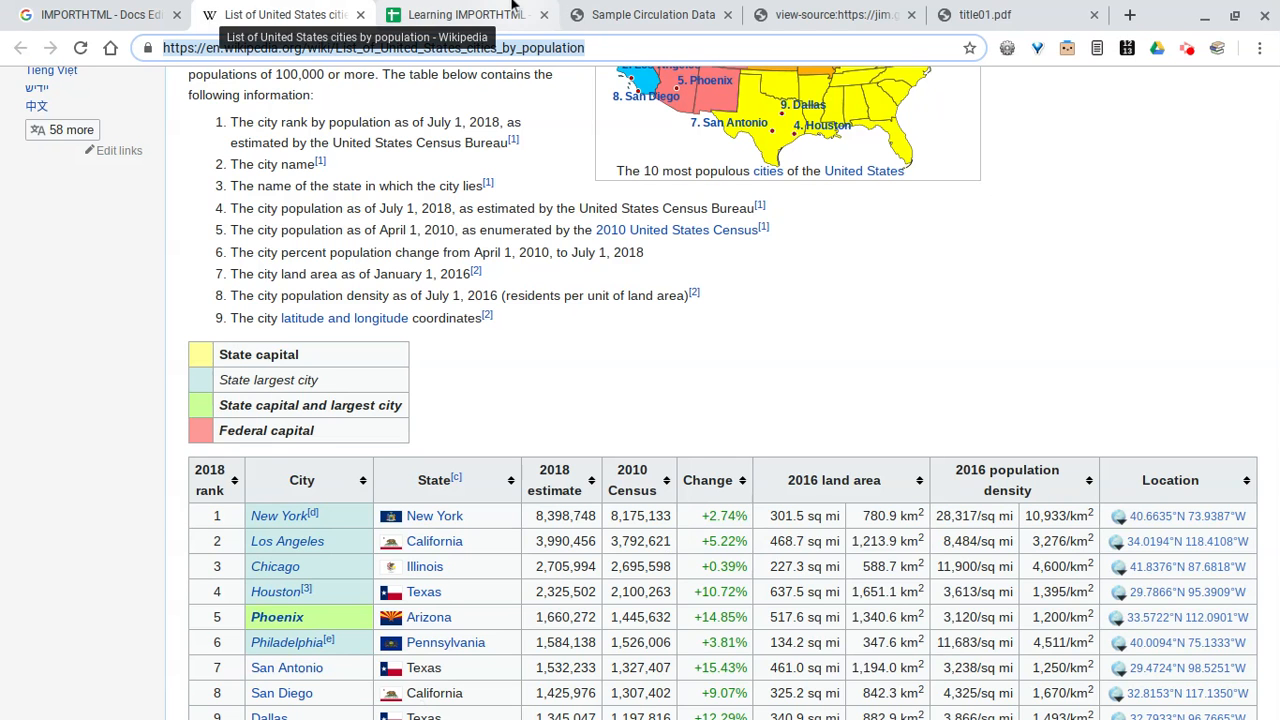
click(408, 18)
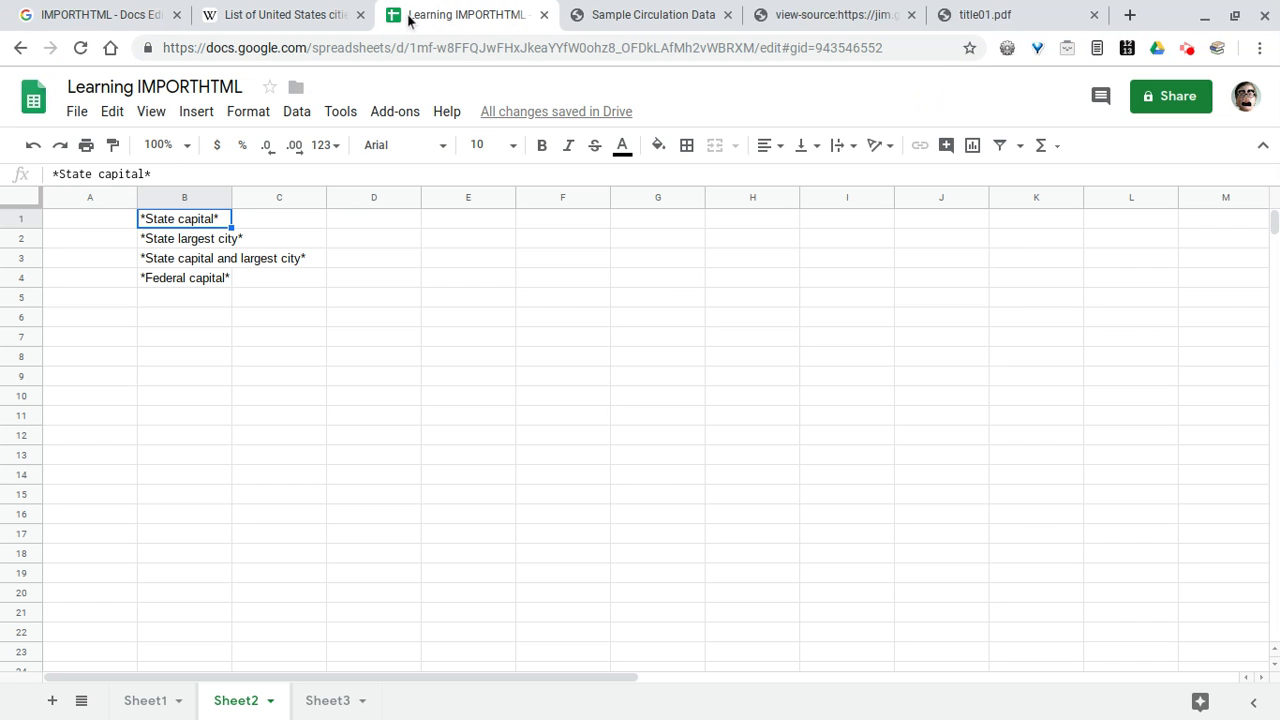
Change the table index in the IMPORTHTML formula in A1 to 5.
click(50, 227)
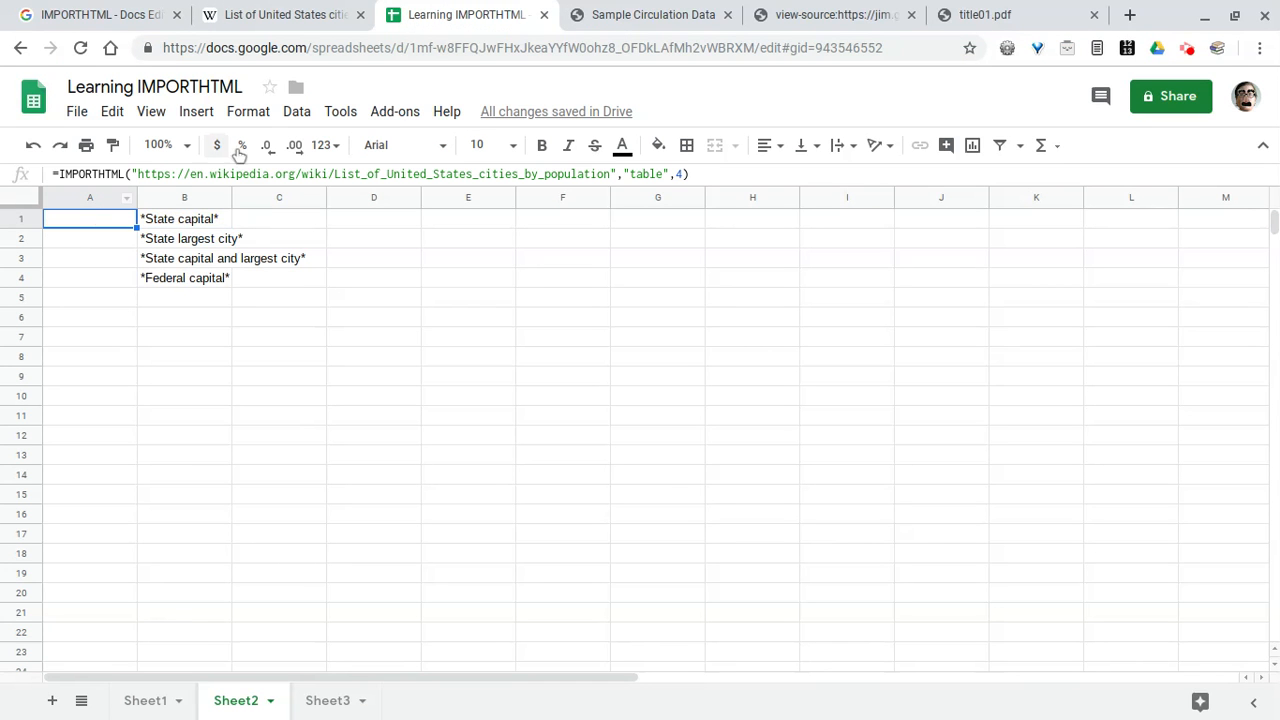
click(682, 174)
key(BackSpace)
text(5)
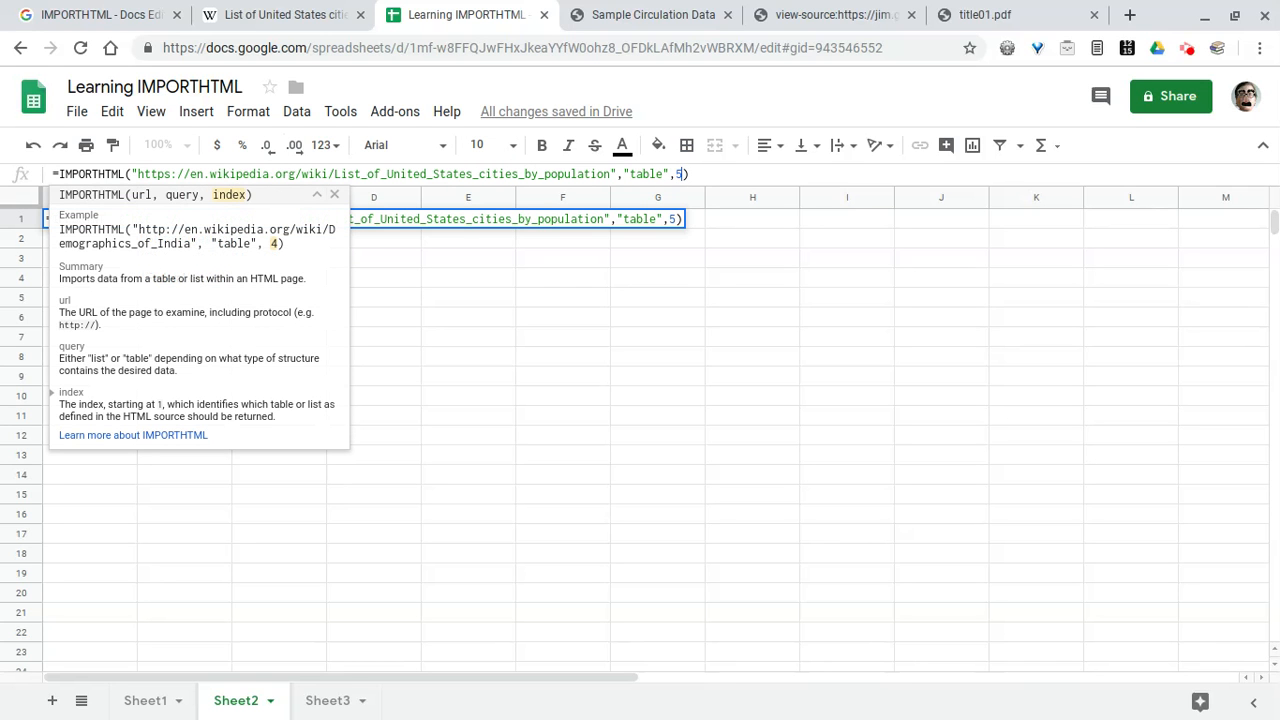
key(Return)
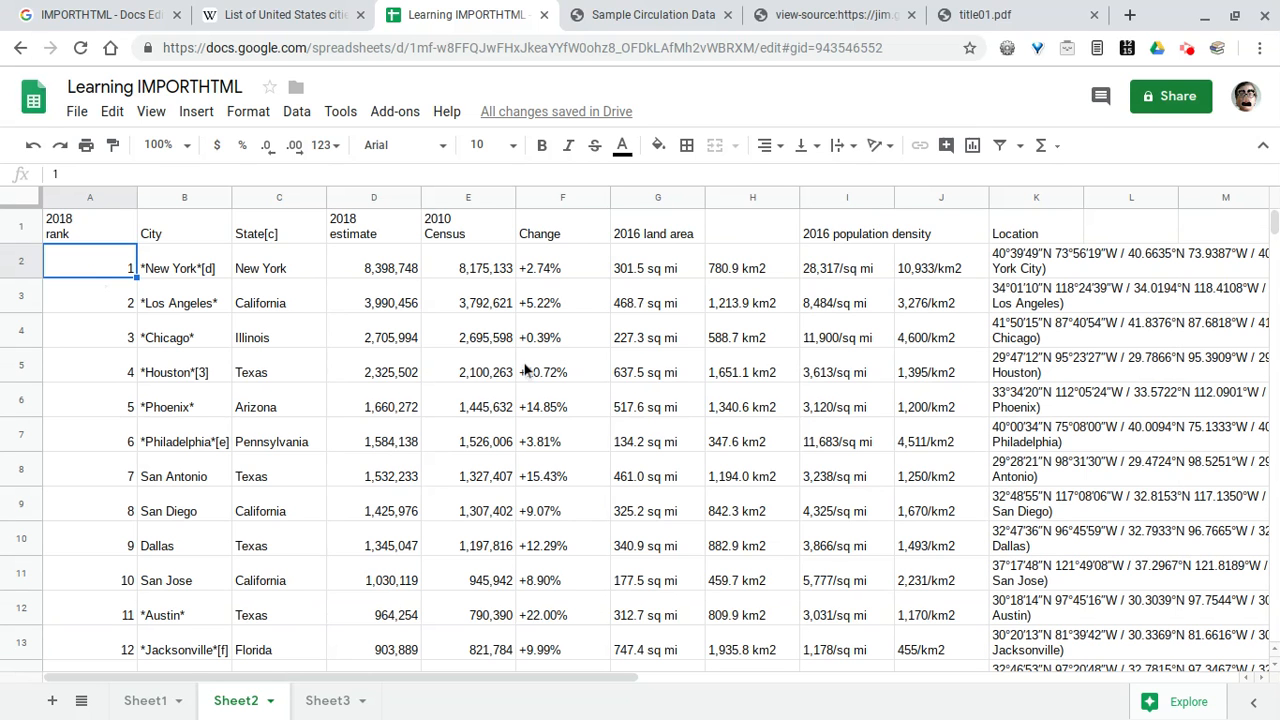
Look through the imported city population table and check the formula behind A1.
scroll(258, 440, down, 1)
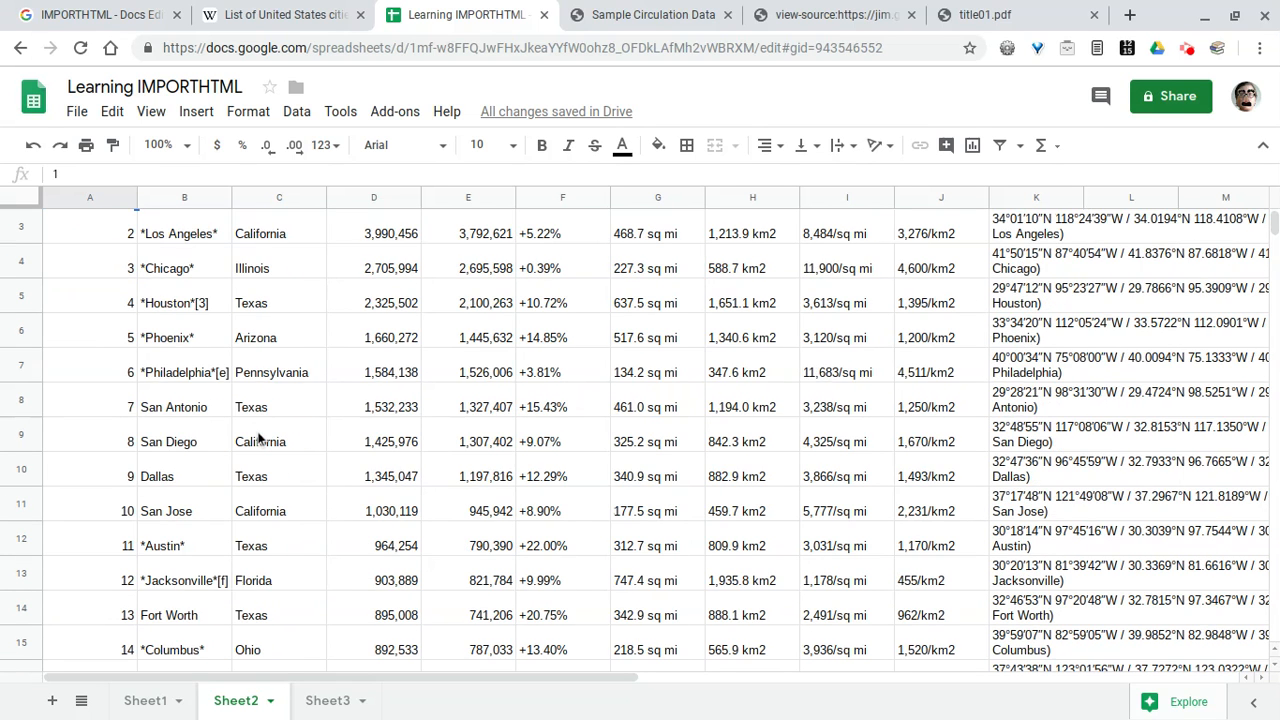
scroll(258, 440, up, 1)
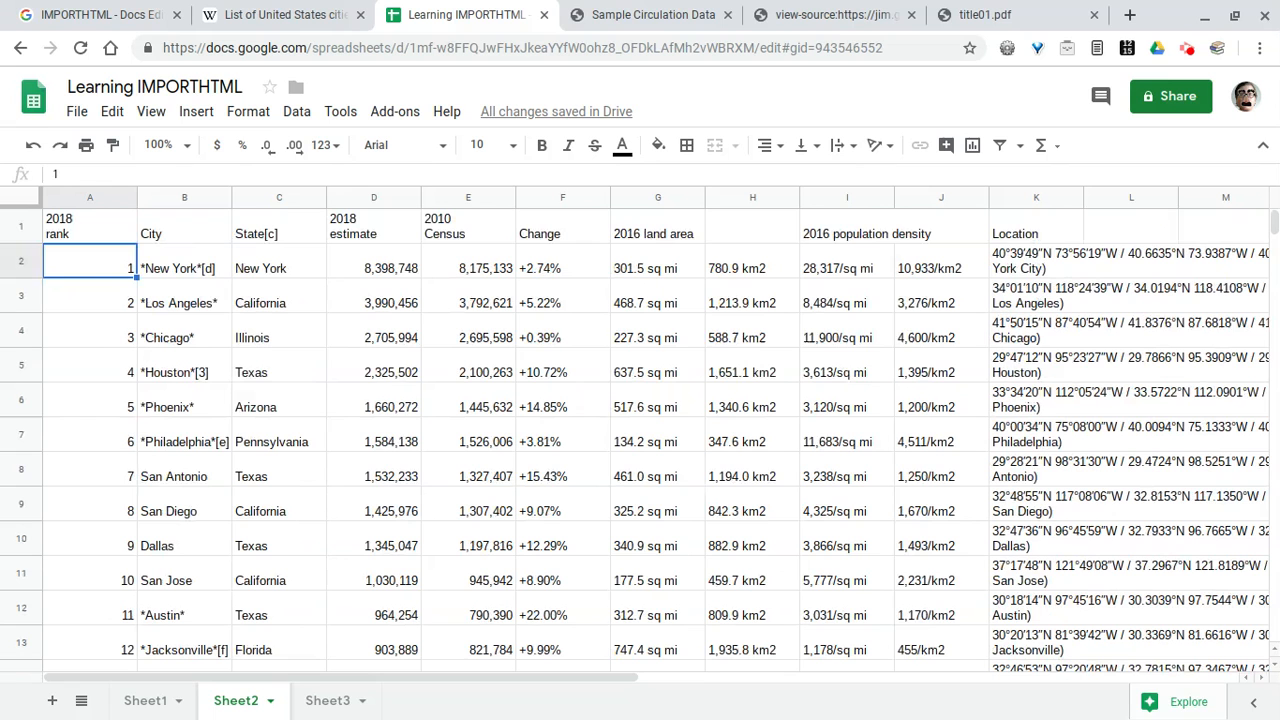
click(63, 230)
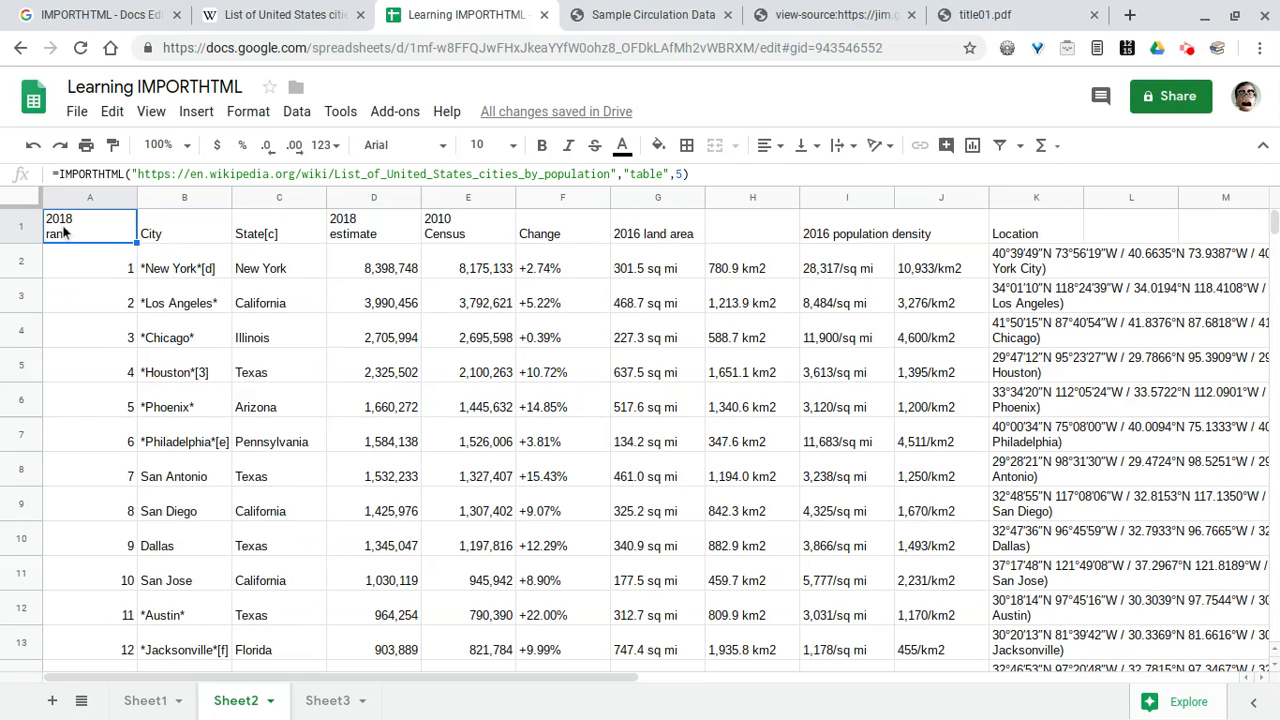
Try inserting a blank column before the 2010 Census column in the imported table, and undo the insertion.
click(505, 201)
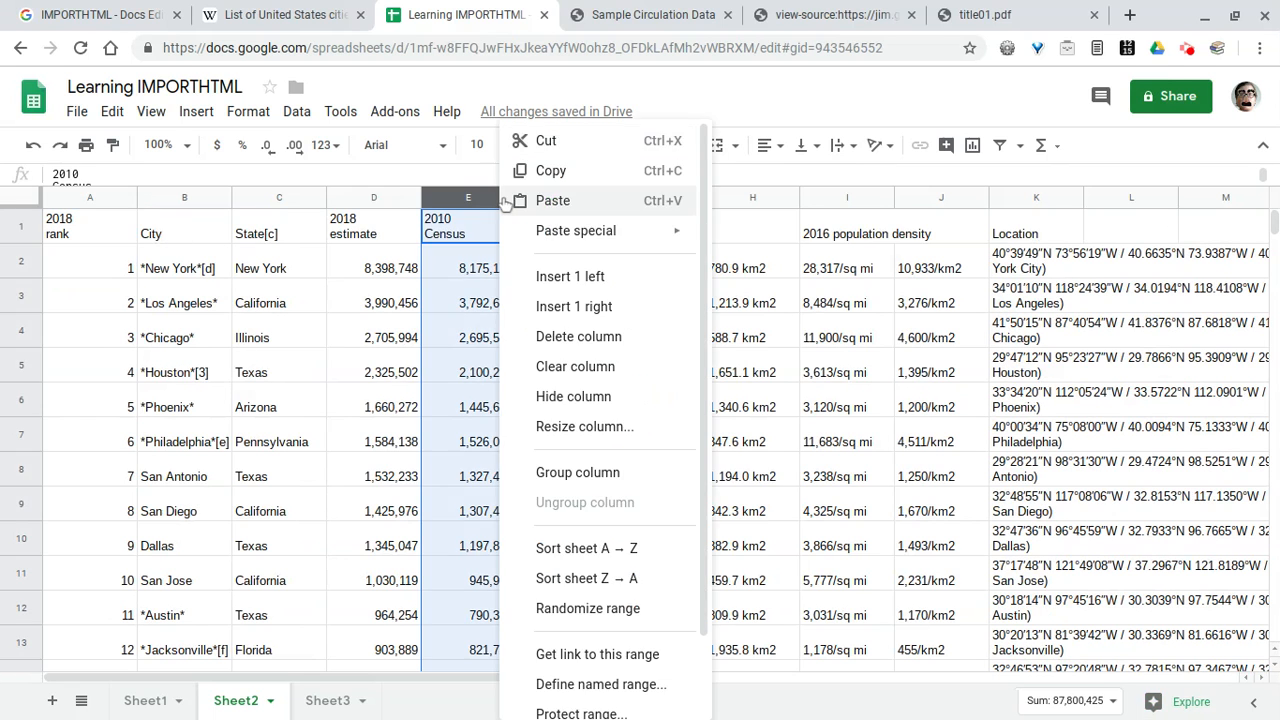
click(556, 276)
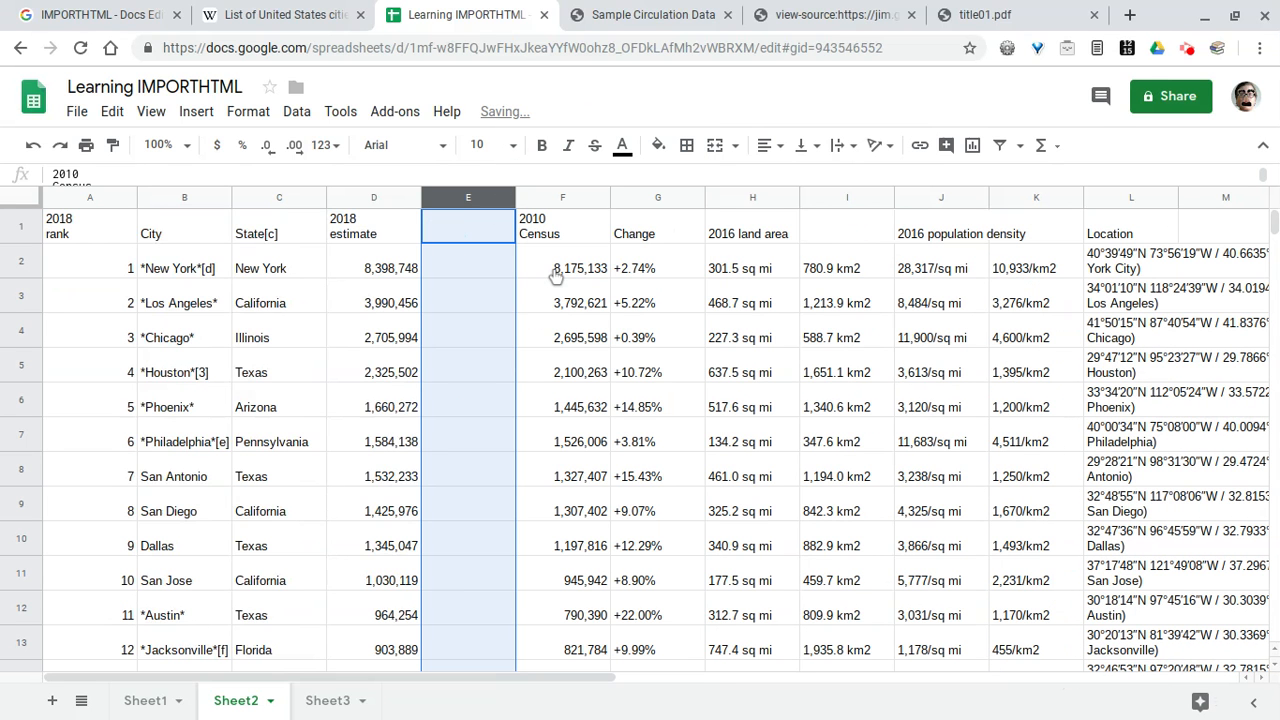
key(ctrl+z)
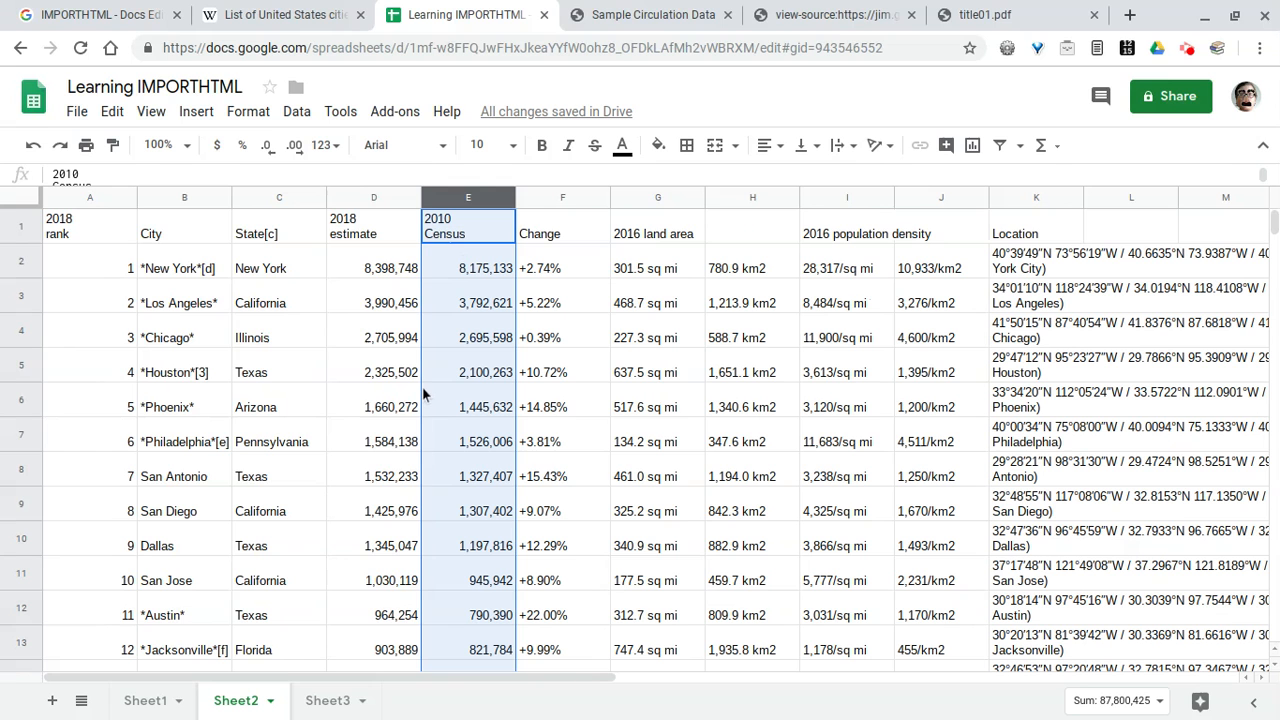
Copy all of Sheet2 and paste it over itself as values only, replacing the IMPORTHTML formula.
click(15, 198)
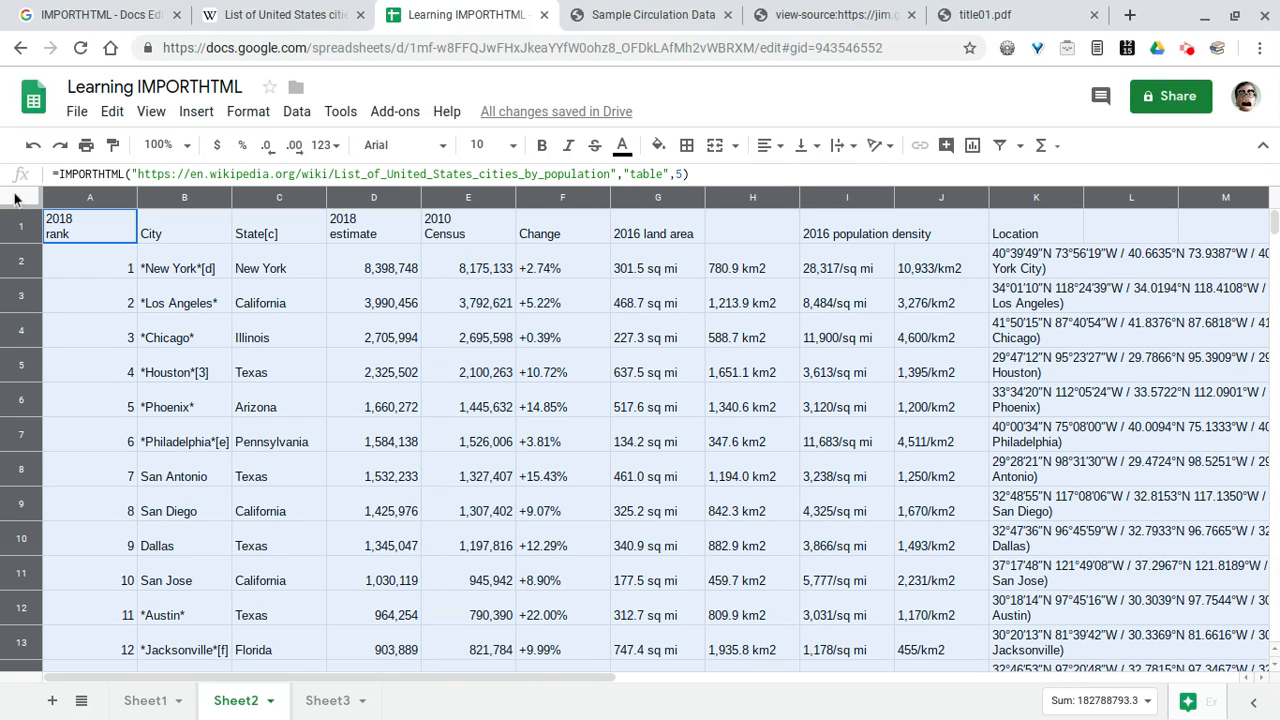
right_click(66, 224)
mouse_move(172, 244)
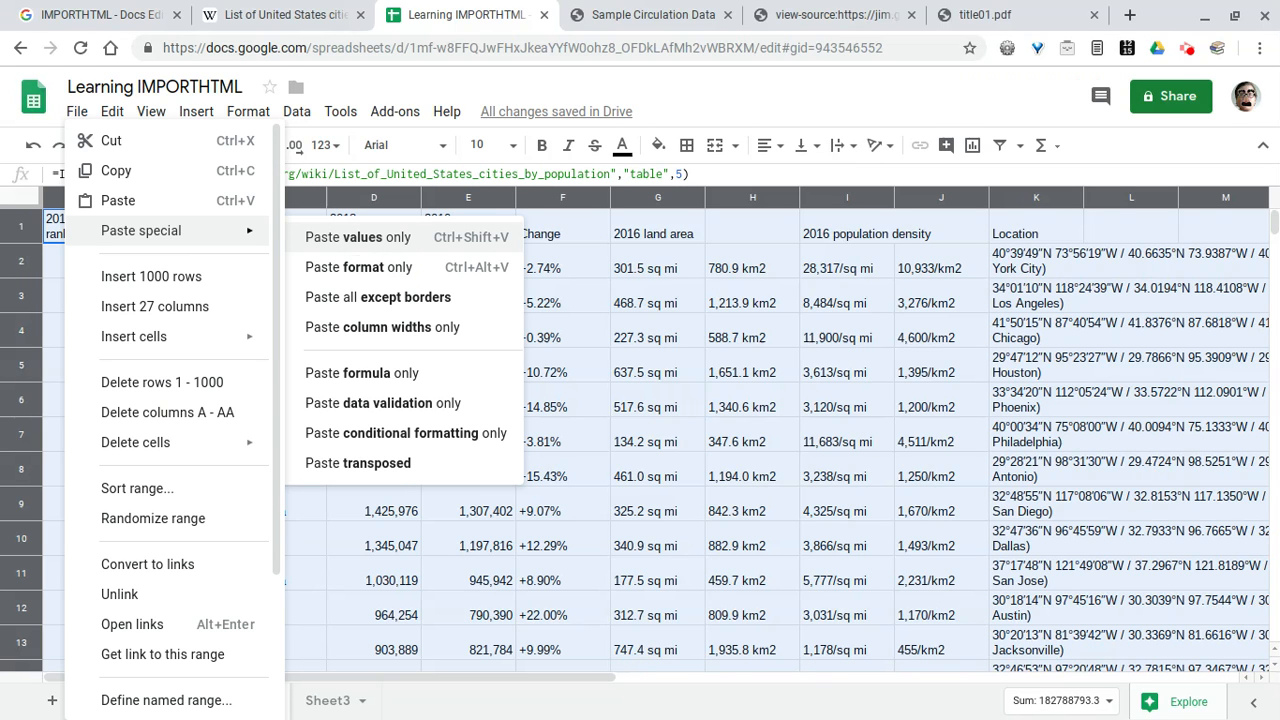
click(440, 236)
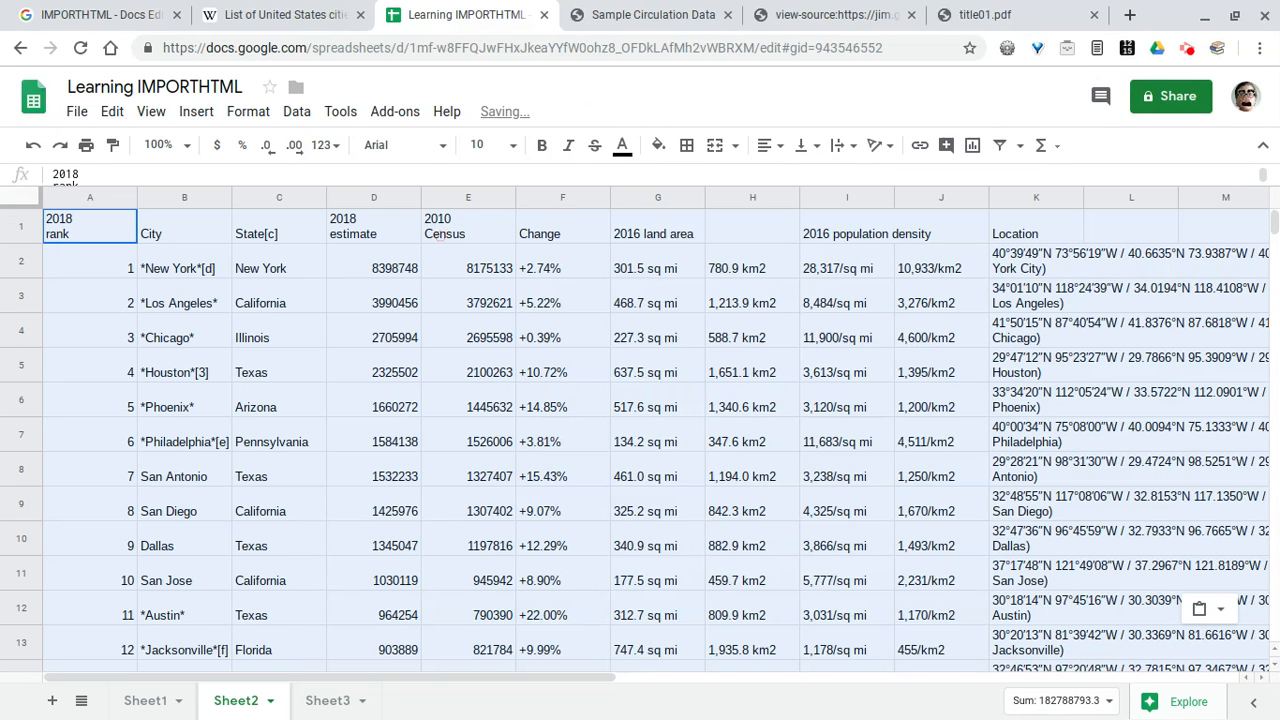
Check the pasted values in C3, G4 and F4, and insert a blank column before the 2010 Census column.
click(286, 297)
click(662, 338)
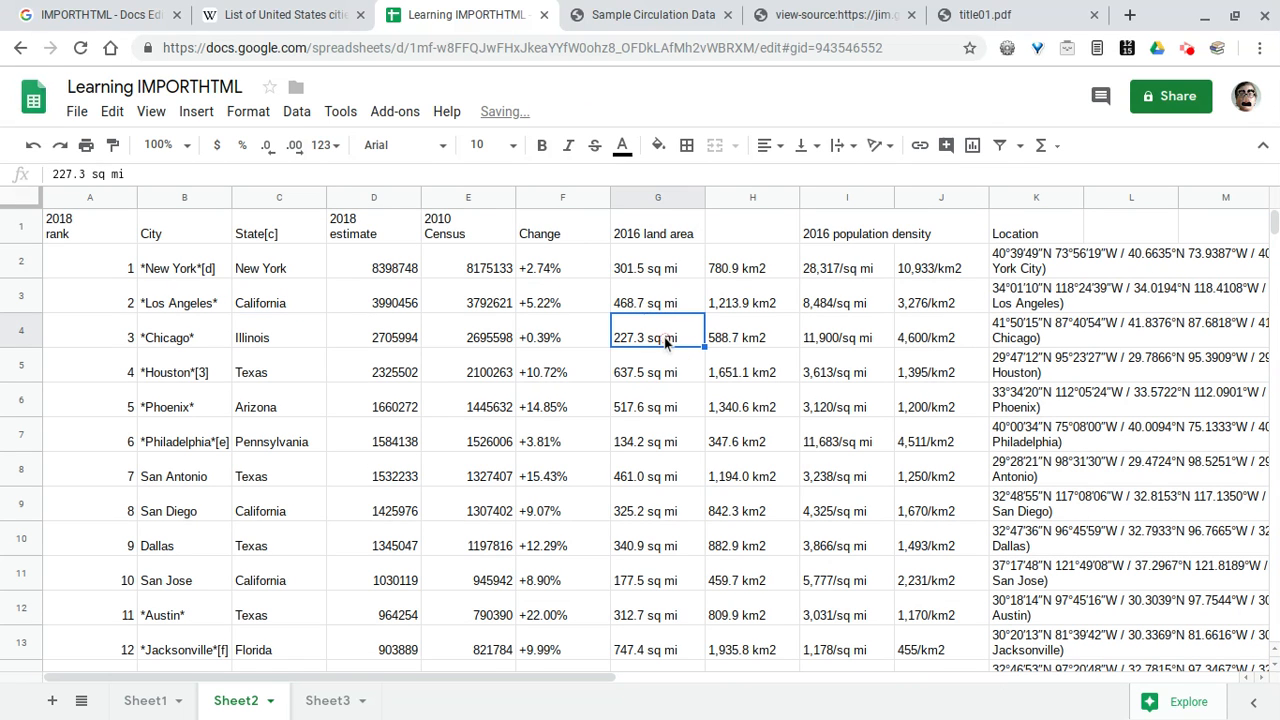
click(586, 338)
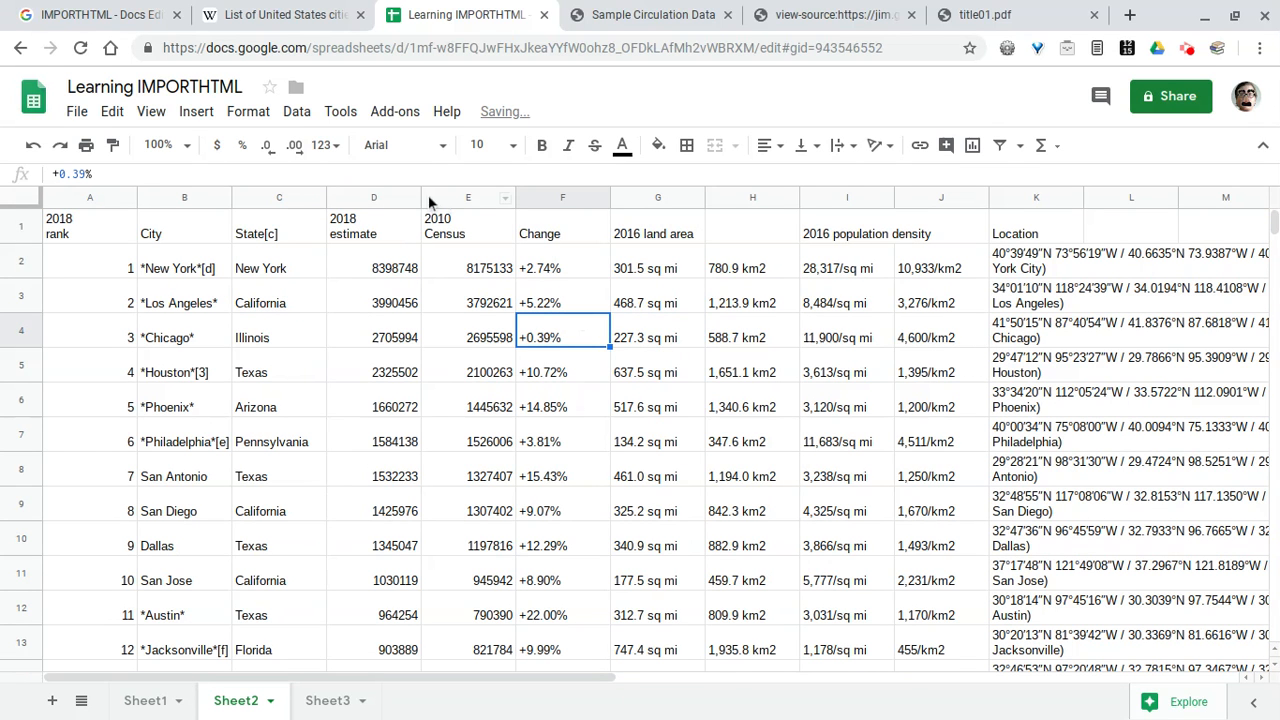
click(506, 203)
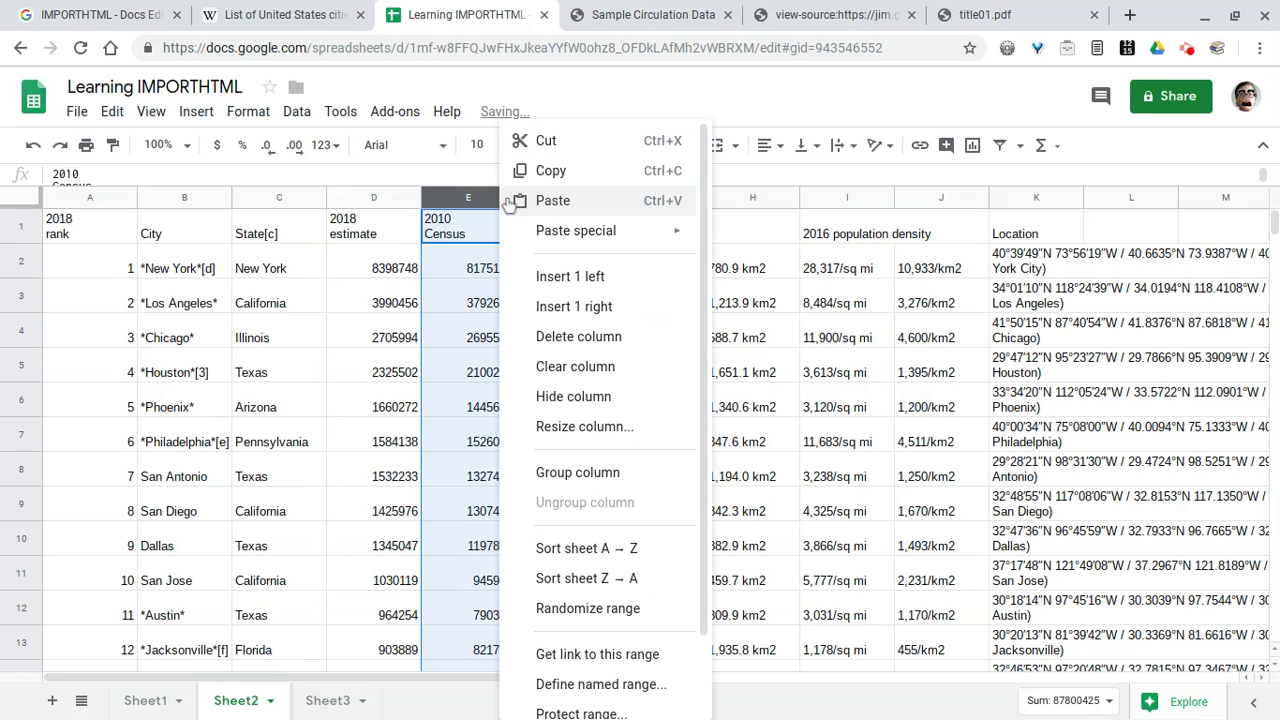
click(587, 283)
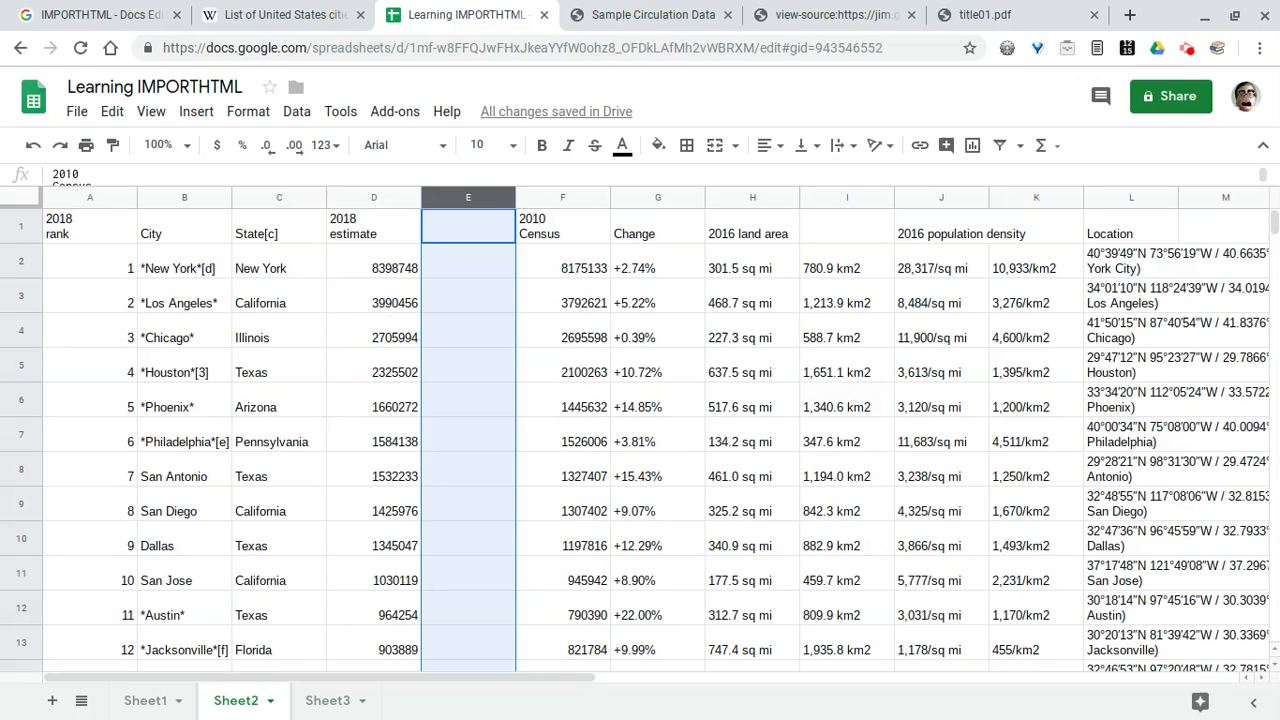
click(944, 14)
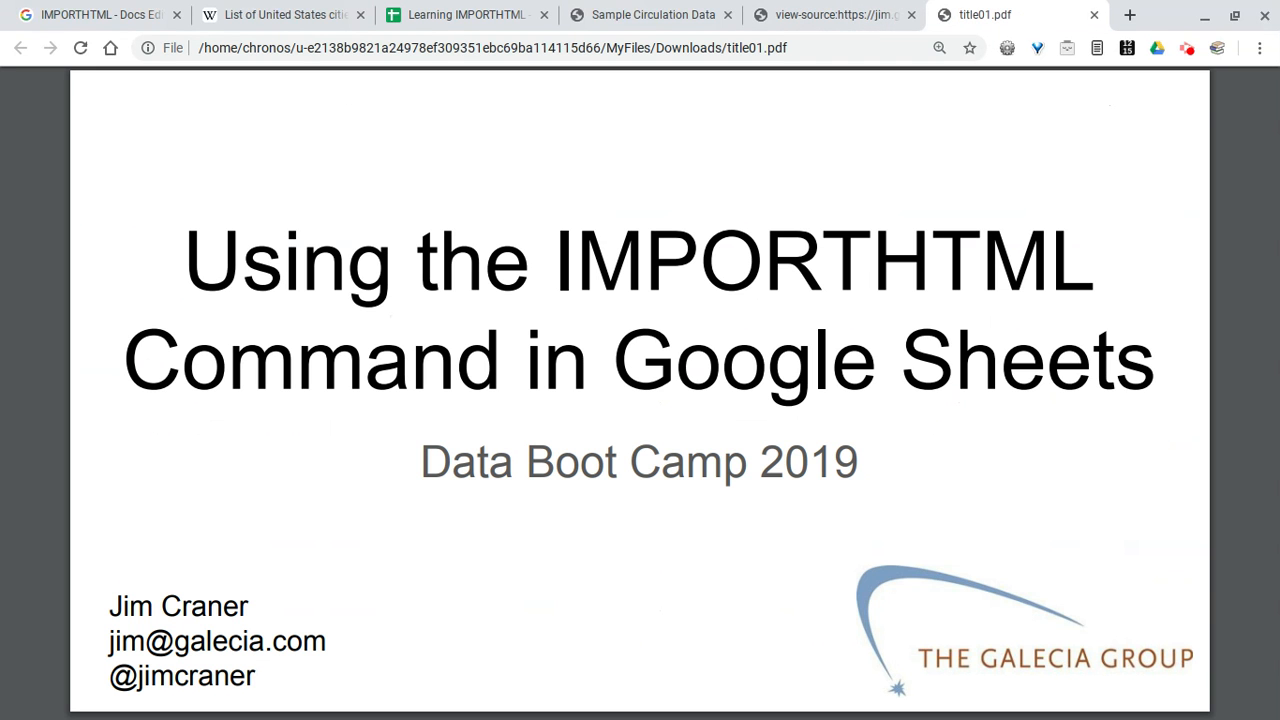
click(1186, 50)
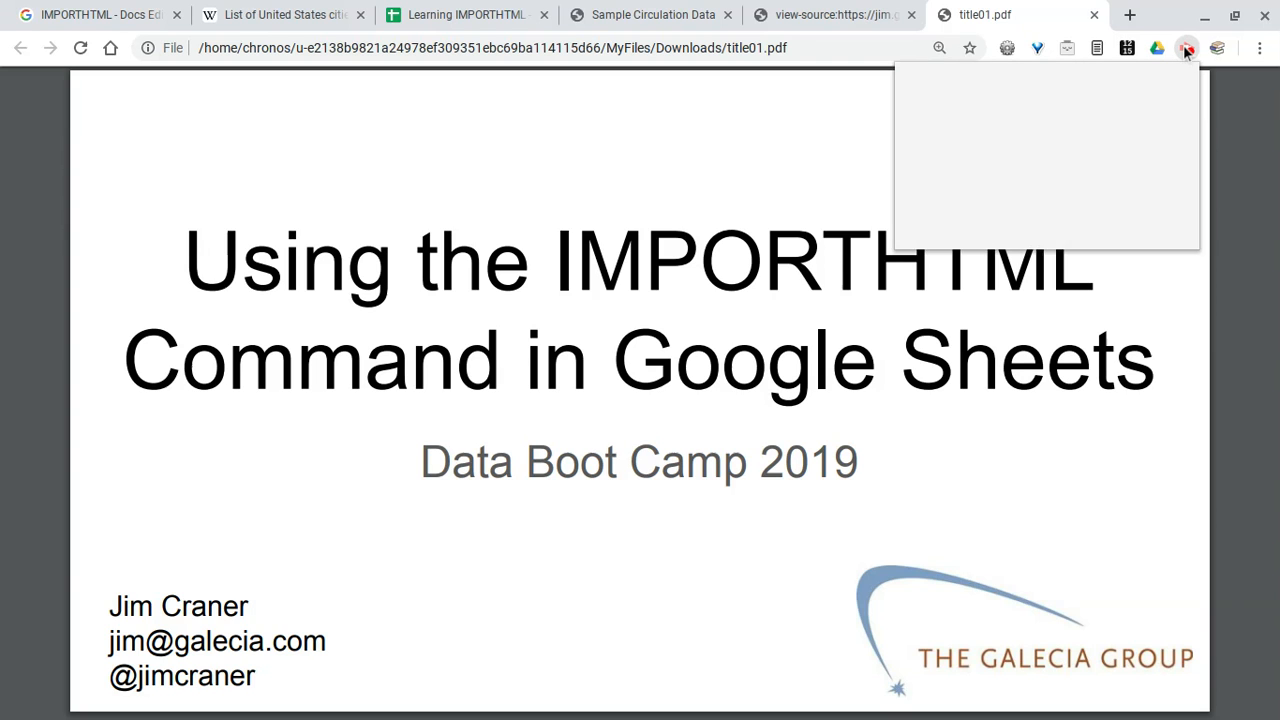